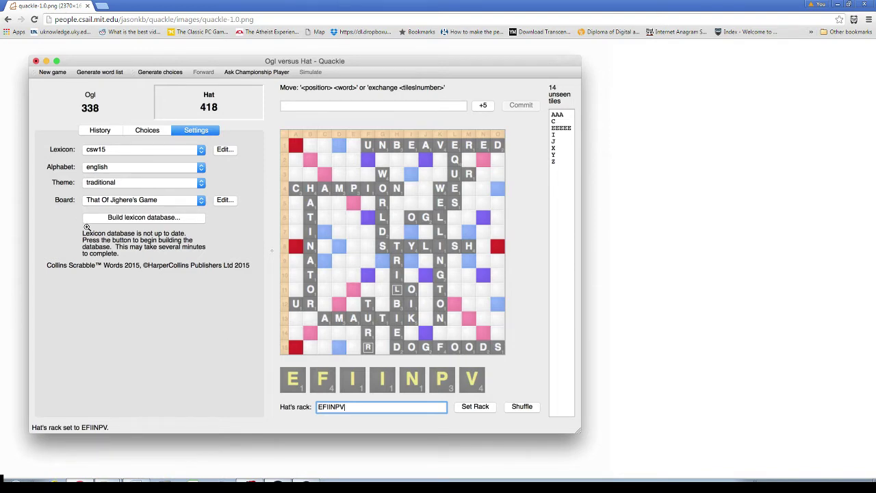
Step: Go back from the quackle-1.0.png screenshot to the Quackle homepage
click(7, 19)
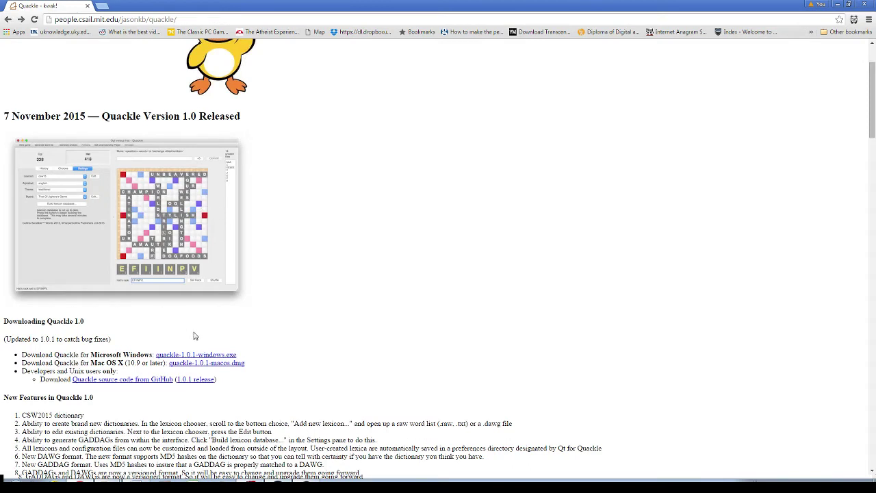
Step: Start downloading quackle-1.0.1-windows.exe, then cancel the download
right_click(190, 357)
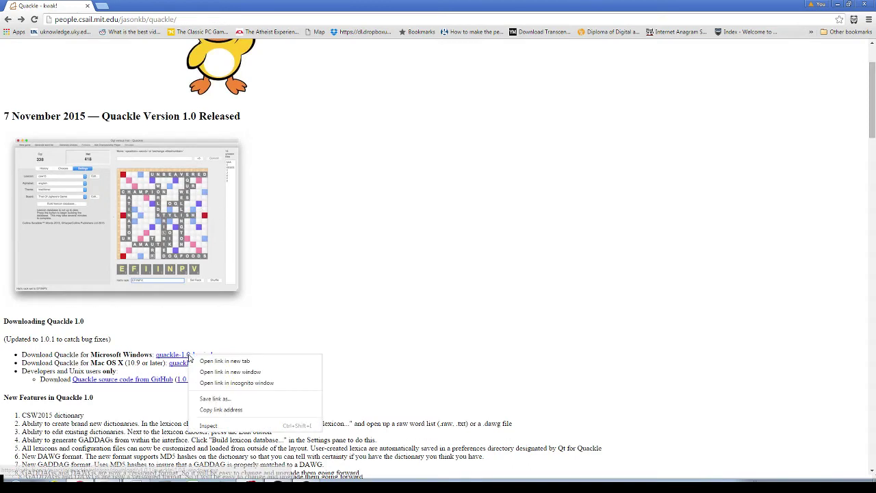
click(172, 357)
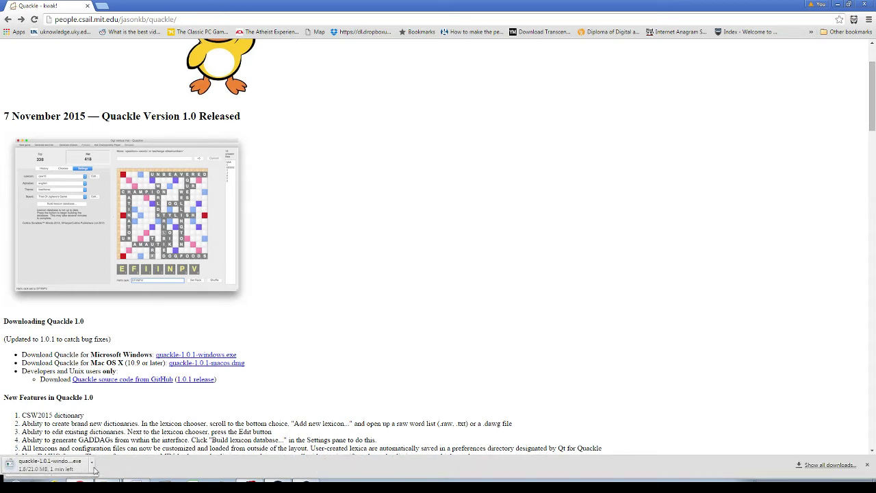
click(95, 468)
click(125, 449)
click(12, 487)
Step: Browse Quackle's Game menu by keyboard, then open the Lister word list generator with Ctrl+L
key(Escape)
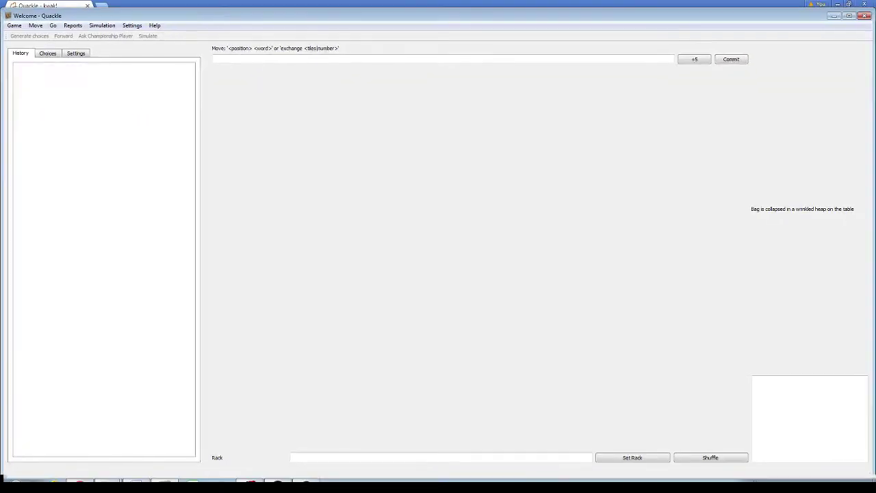
key(alt)
key(Return)
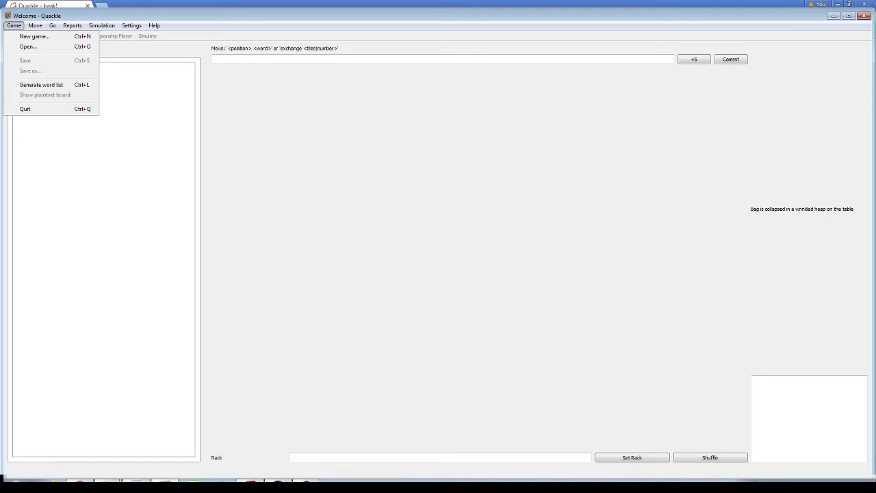
key(Escape)
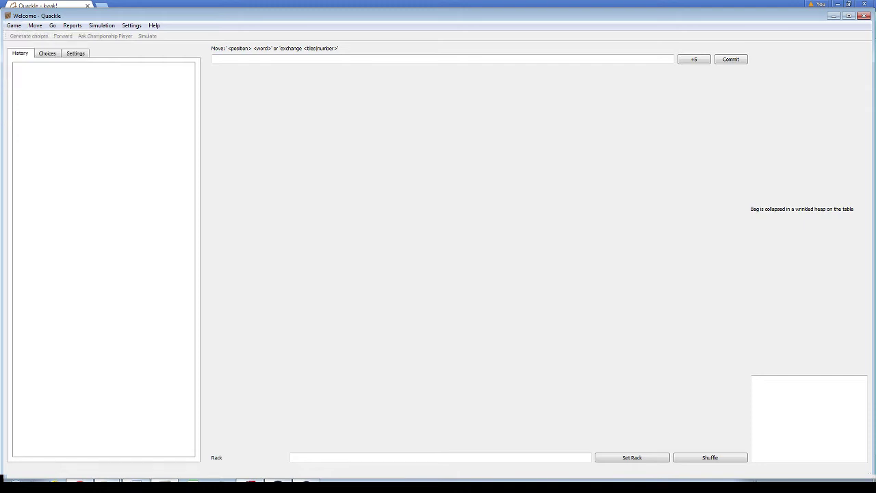
key(alt)
key(Return)
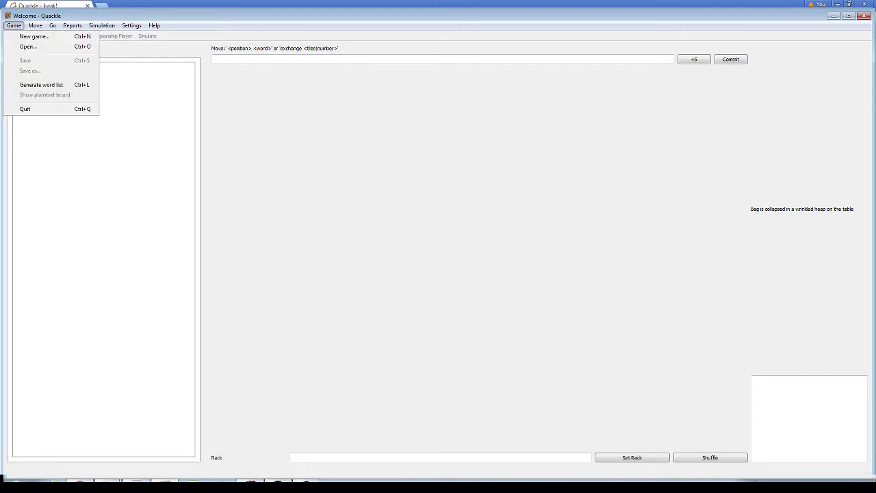
key(Right)
key(Left)
key(ctrl+l)
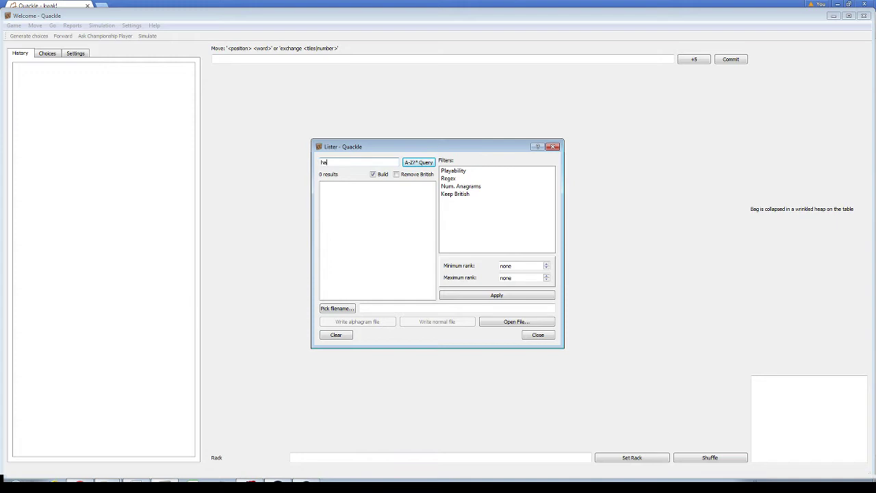
Step: List anagrams of HATINATOR and then BRAAI, toggling the Remove British filter
text(tinator)
key(Return)
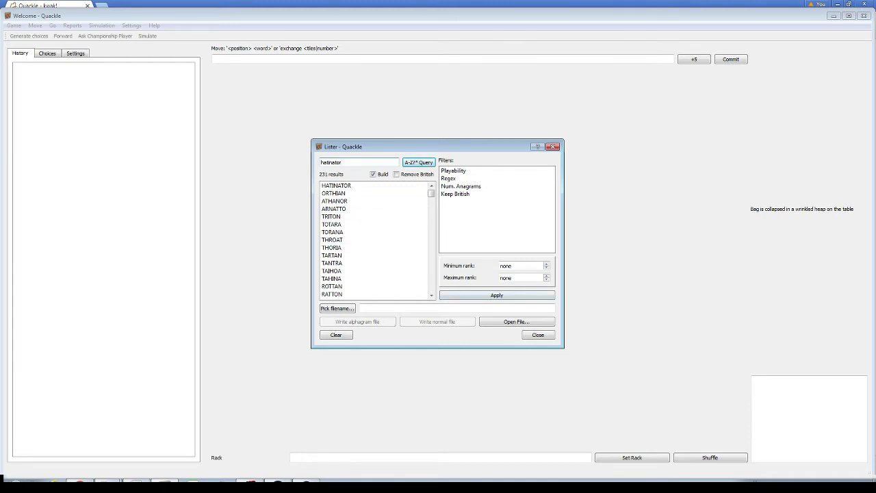
click(395, 173)
double_click(331, 162)
text(brea)
text(i)
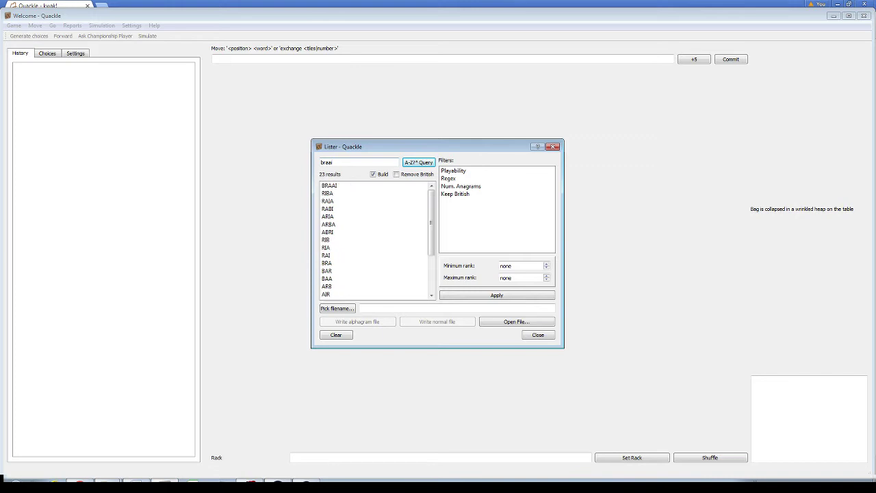
click(396, 174)
Step: Query STOEP, switch to the Keep British filter, and close the Lister
key(ctrl+a)
text(stoep)
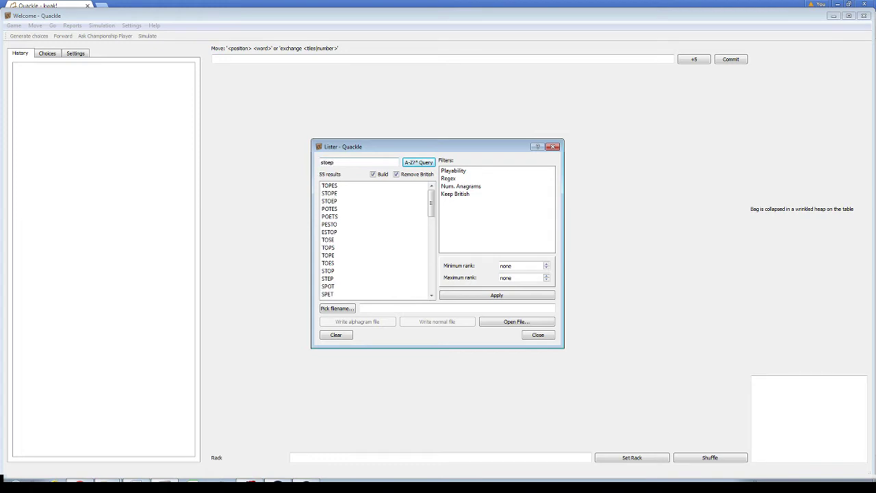
click(395, 174)
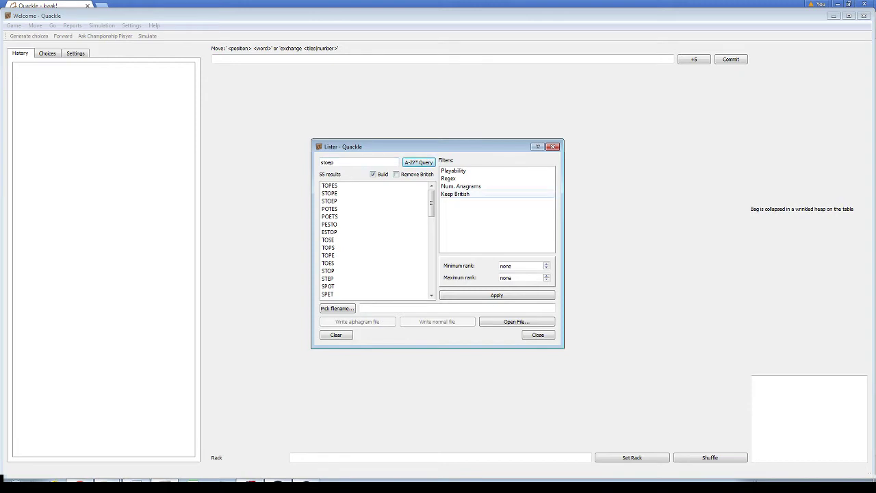
click(455, 194)
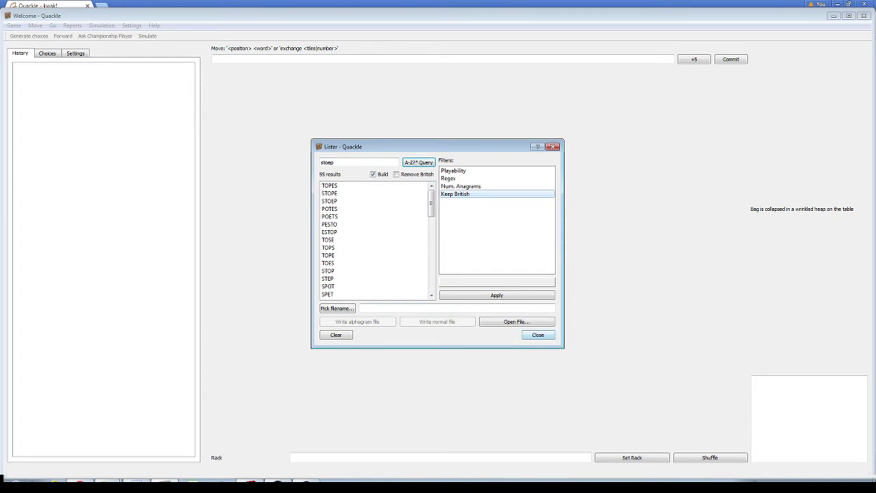
key(Escape)
Step: Browse the Move and Reports menus, then maximize the Quackle window
key(alt+m)
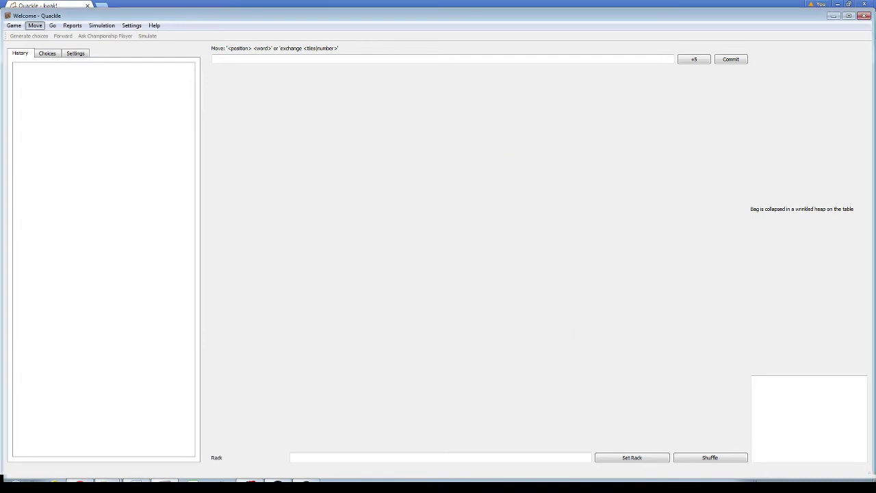
key(Right)
key(Right)
key(Right)
key(Right)
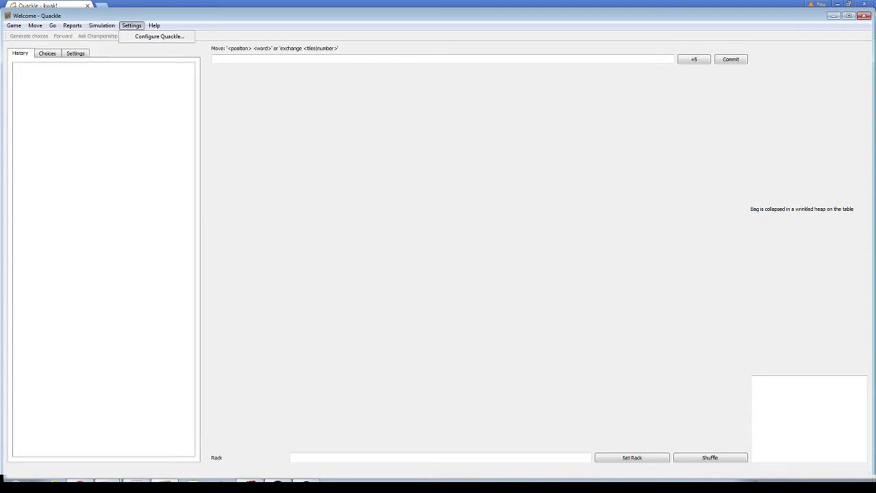
key(Right)
key(Left)
key(Left)
key(Left)
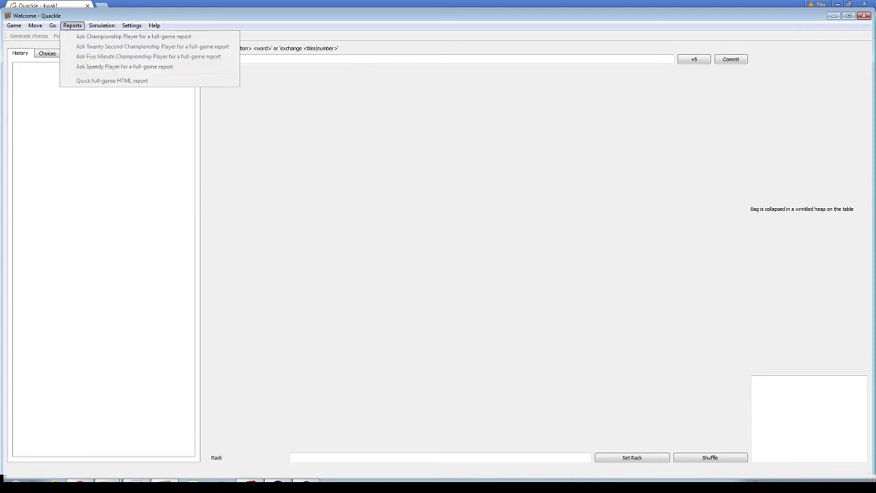
key(Escape)
click(848, 15)
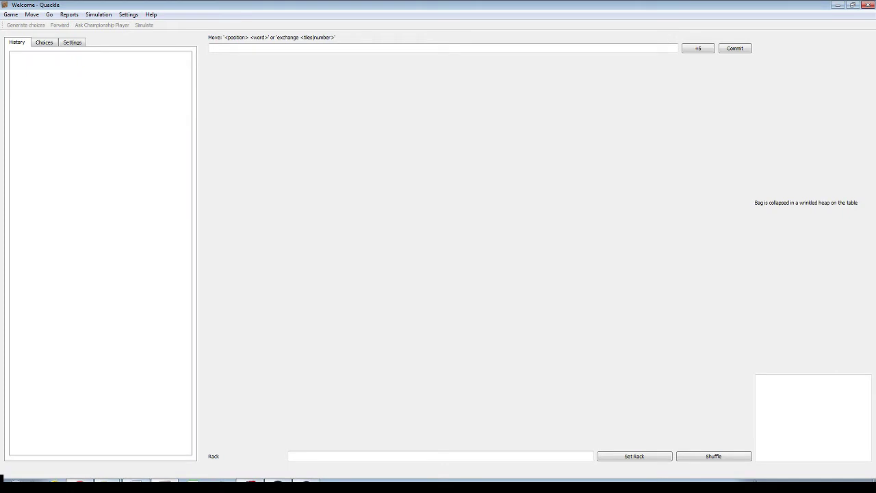
Step: Review the Configure Quackle interface preferences and close them unchanged
key(alt+s)
key(Return)
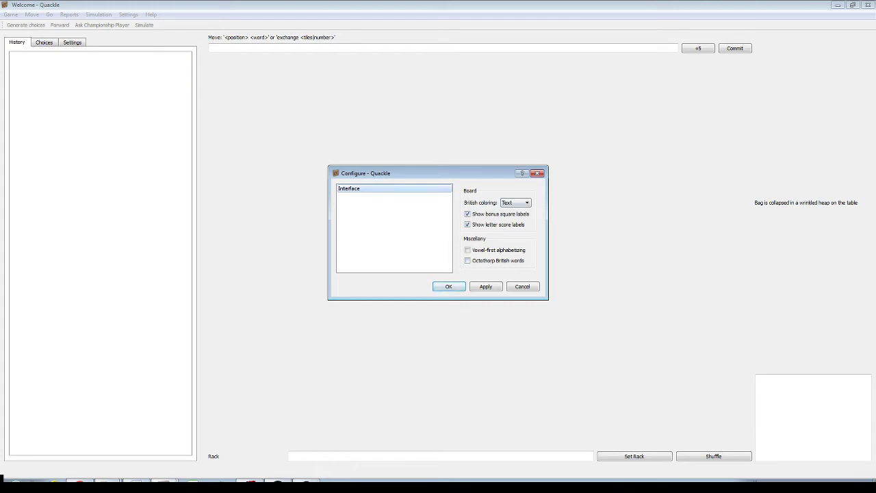
key(Return)
key(alt)
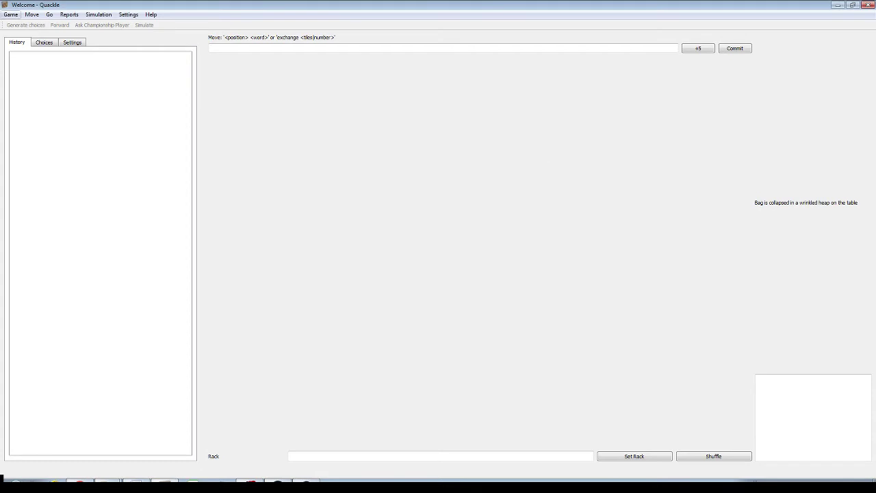
key(Down)
key(Right)
key(Escape)
Step: Start a new board layout from the Settings board list, keeping size 15
click(71, 42)
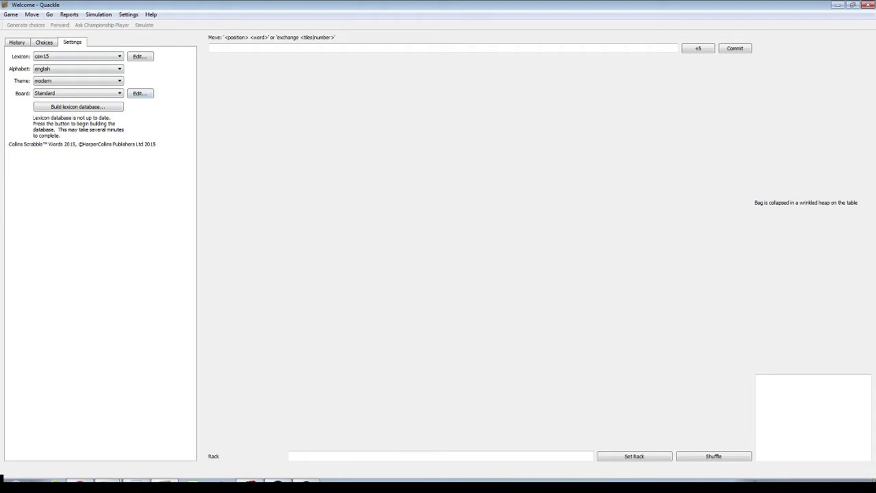
key(alt+Down)
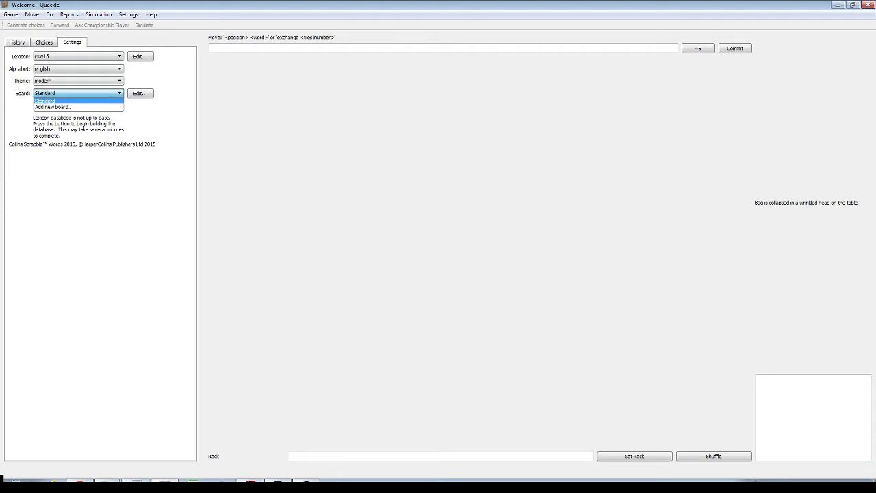
key(Down)
key(Return)
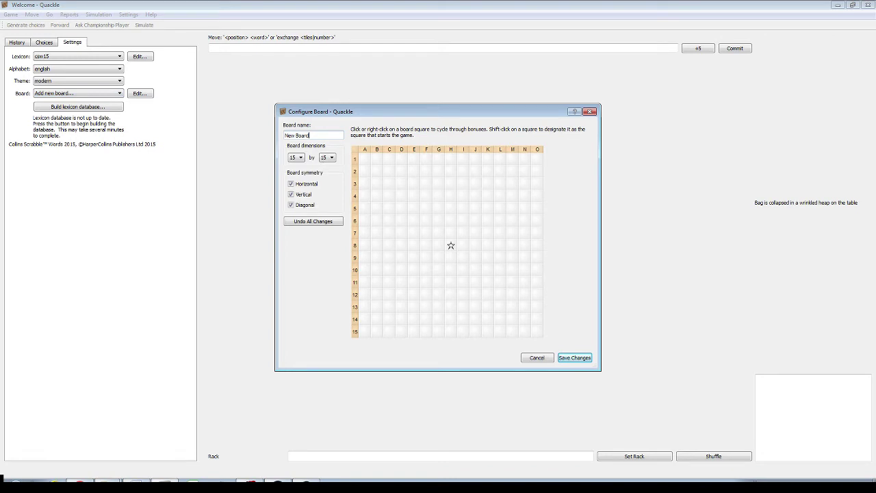
key(alt+Down)
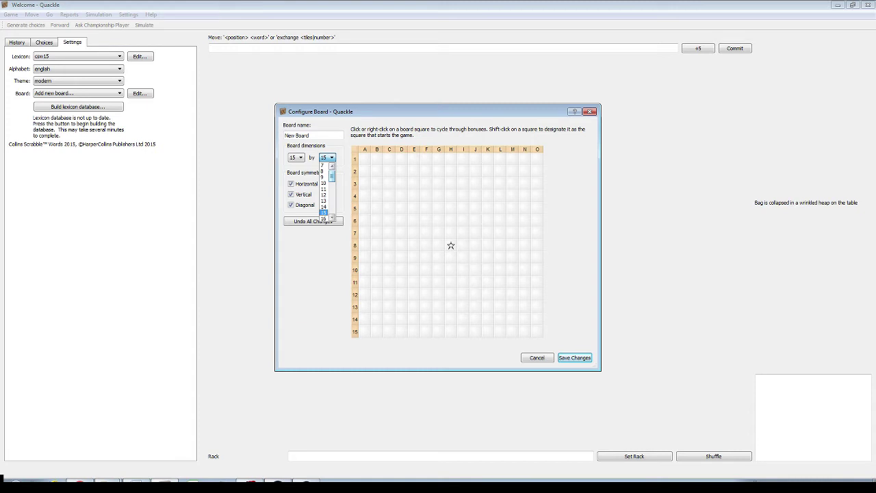
key(Escape)
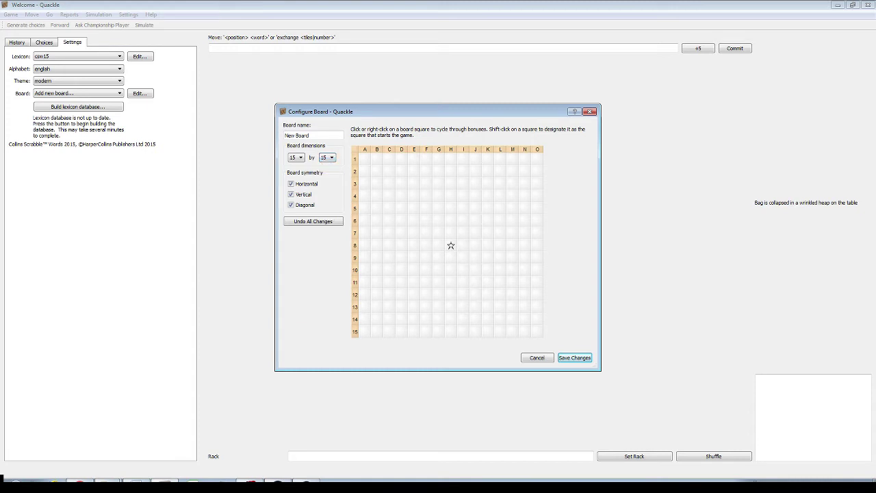
Step: Add bonus squares at corners, B2, C3 and D6, shrink to 7 columns, then discard the design
click(364, 159)
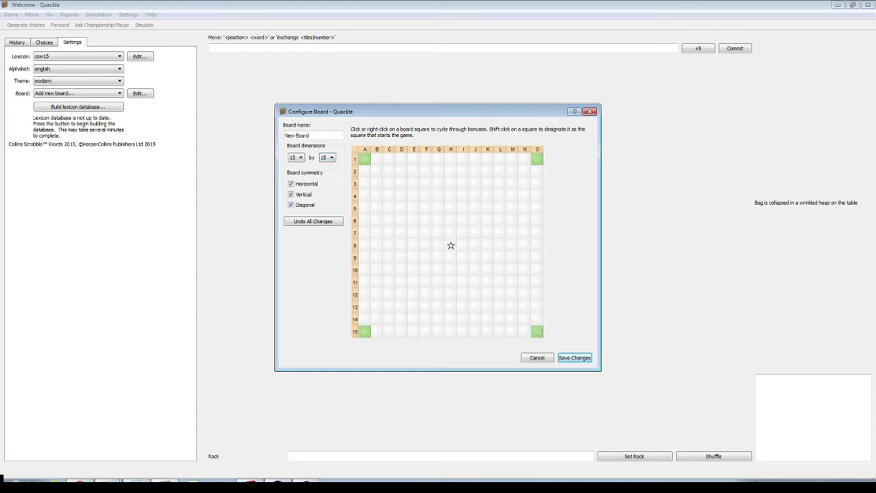
click(376, 171)
click(376, 172)
click(376, 171)
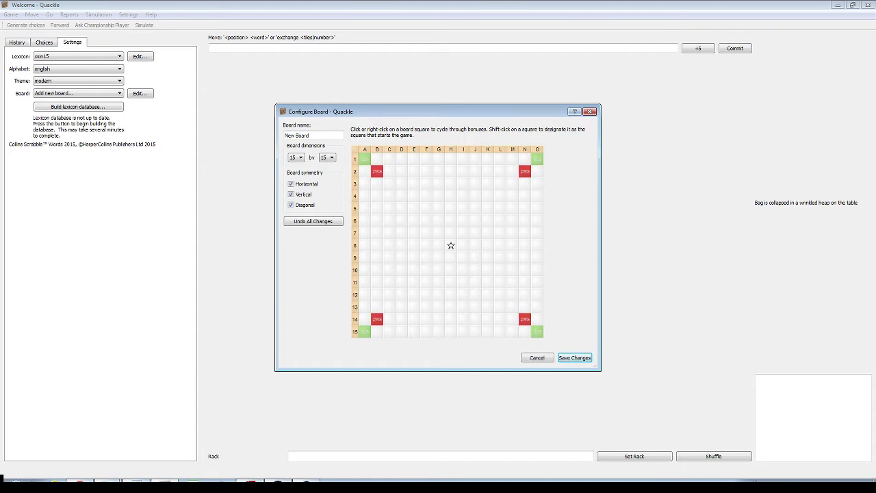
click(389, 183)
click(389, 183)
click(389, 184)
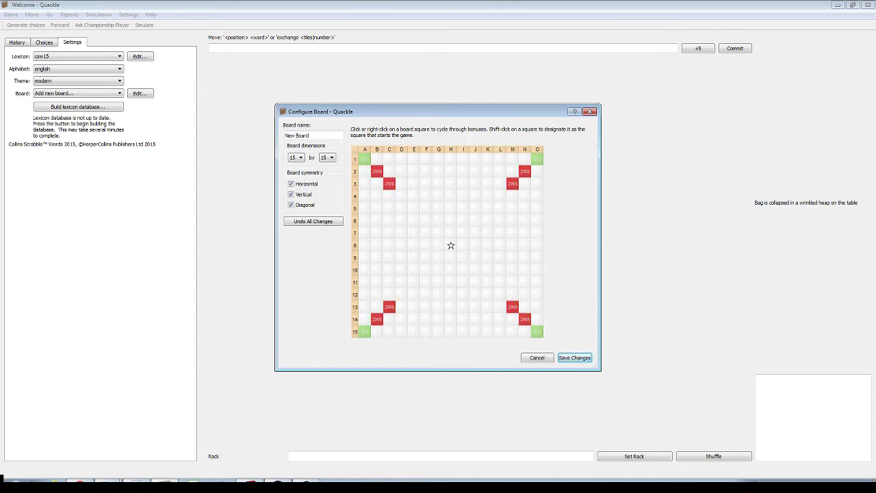
click(295, 157)
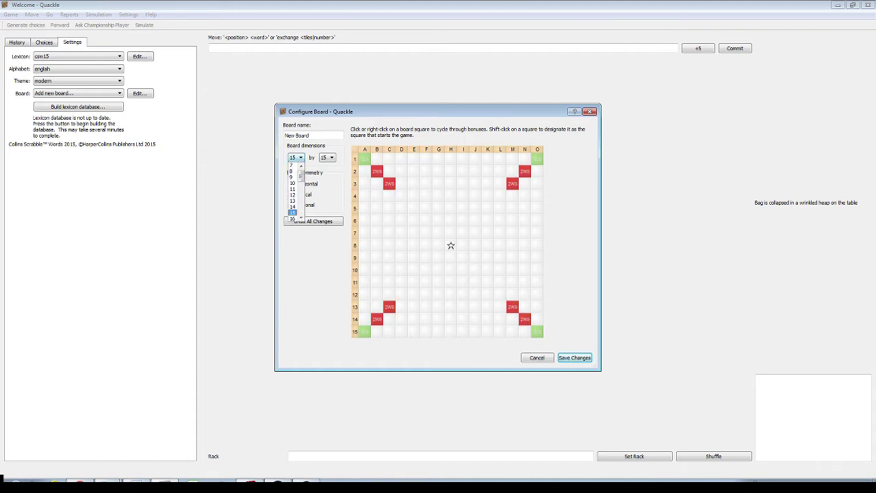
click(293, 165)
click(400, 221)
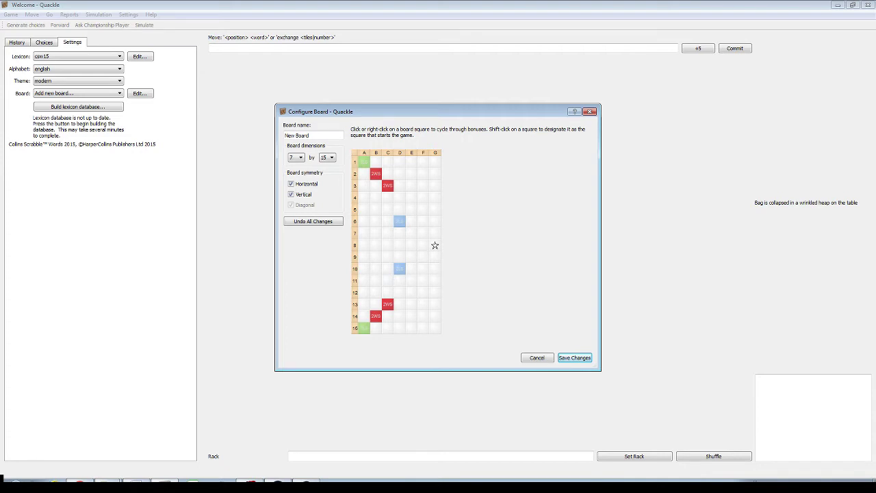
click(297, 135)
key(Escape)
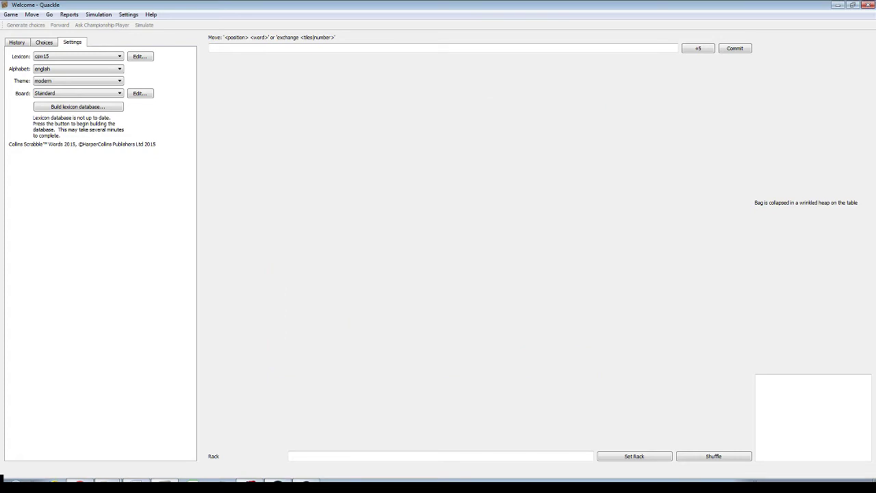
Step: Browse the theme and lexicon lists, keeping the csw15 lexicon
click(78, 81)
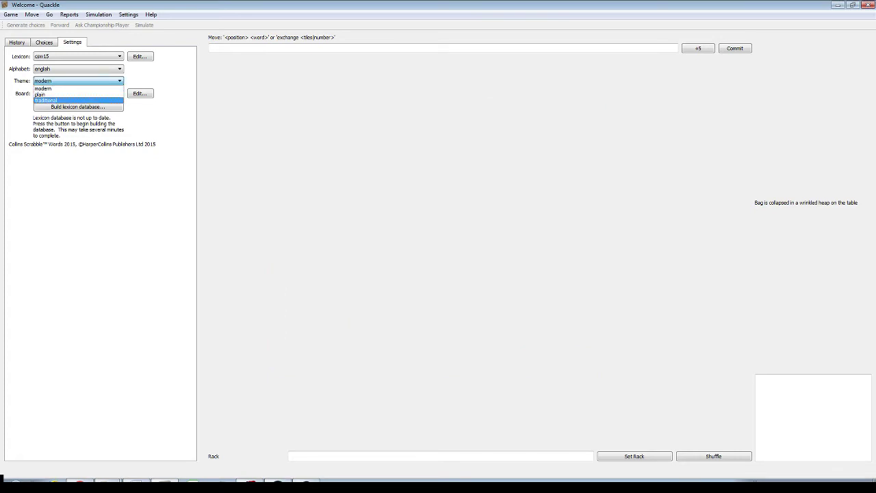
key(Escape)
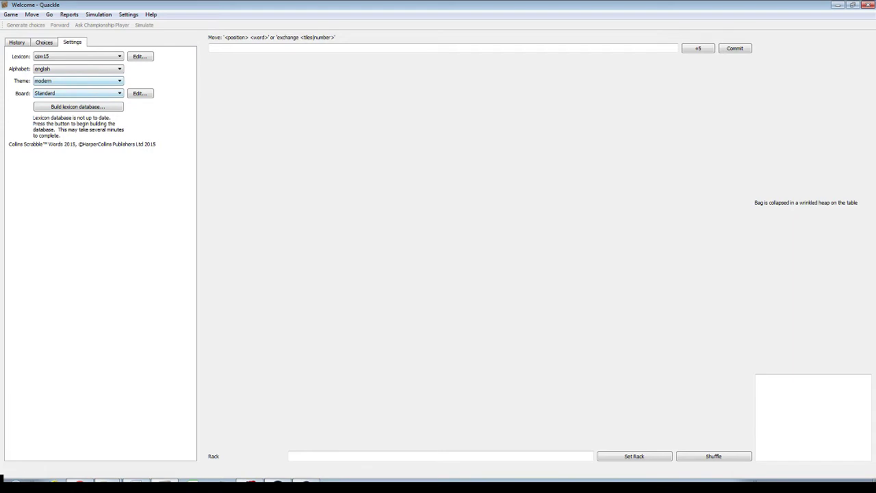
click(17, 42)
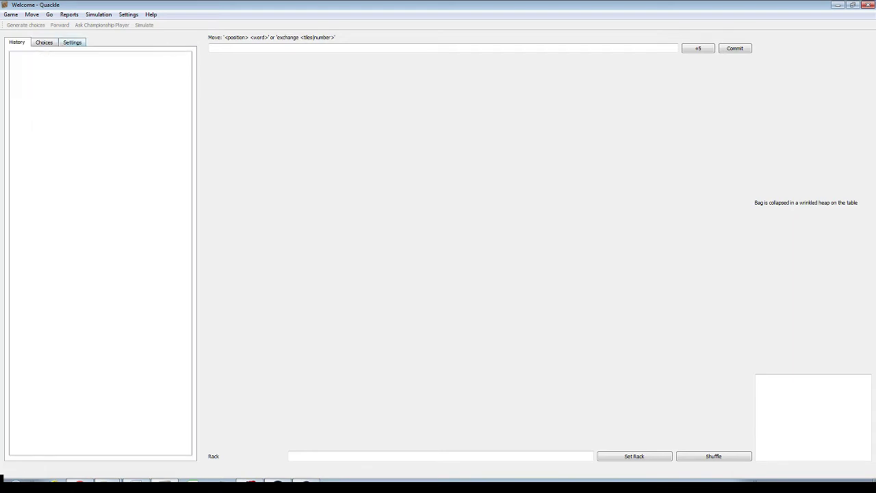
click(72, 42)
click(77, 56)
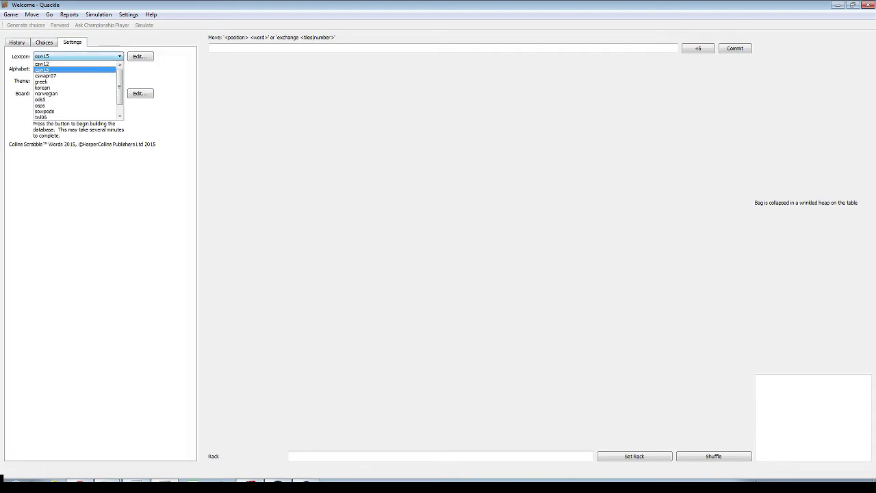
key(Down)
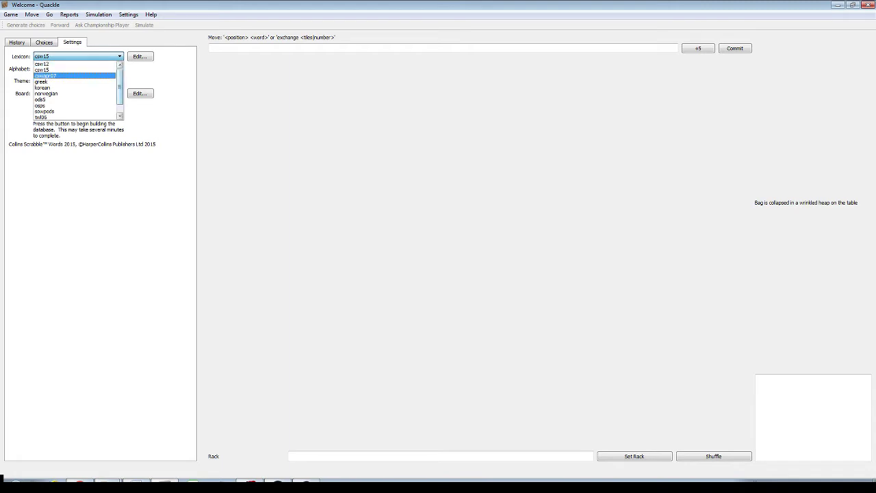
key(Up)
scroll(75, 89, down, 1)
scroll(76, 89, up, 1)
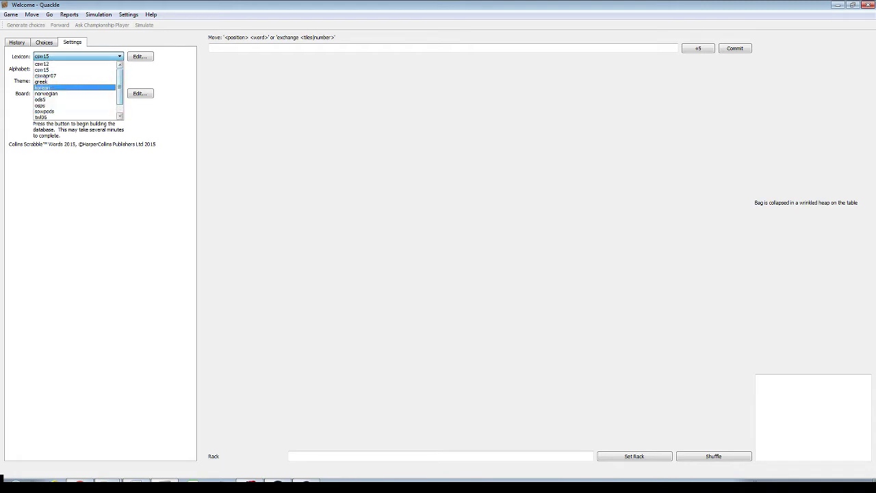
scroll(75, 89, down, 1)
key(Up)
key(Up)
key(Up)
key(Up)
key(Up)
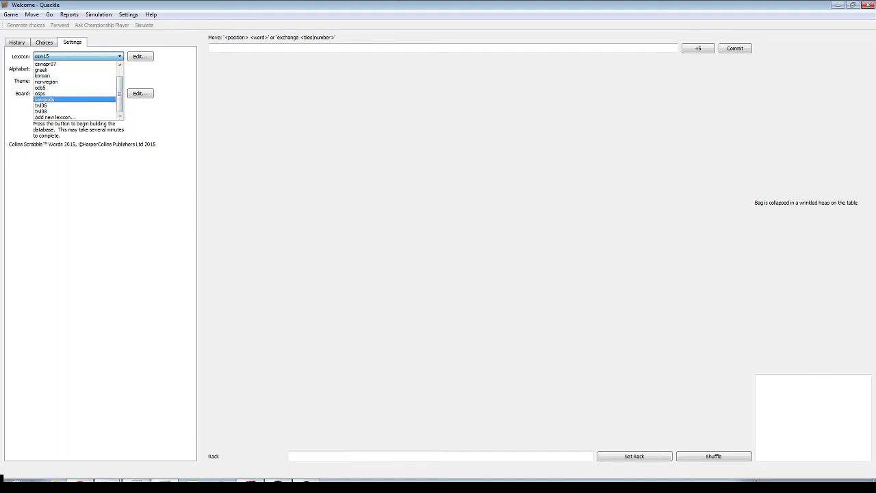
key(Up)
key(Up)
key(Up)
key(Up)
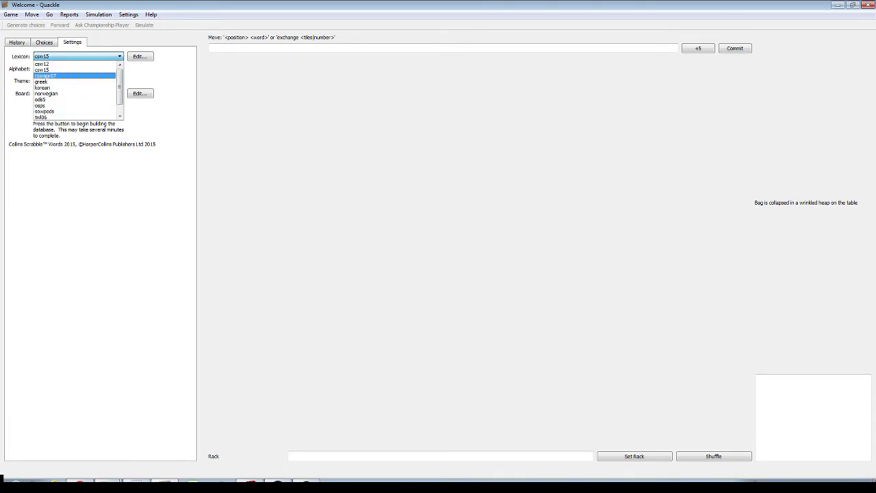
scroll(75, 89, down, 1)
key(Up)
key(Up)
key(Up)
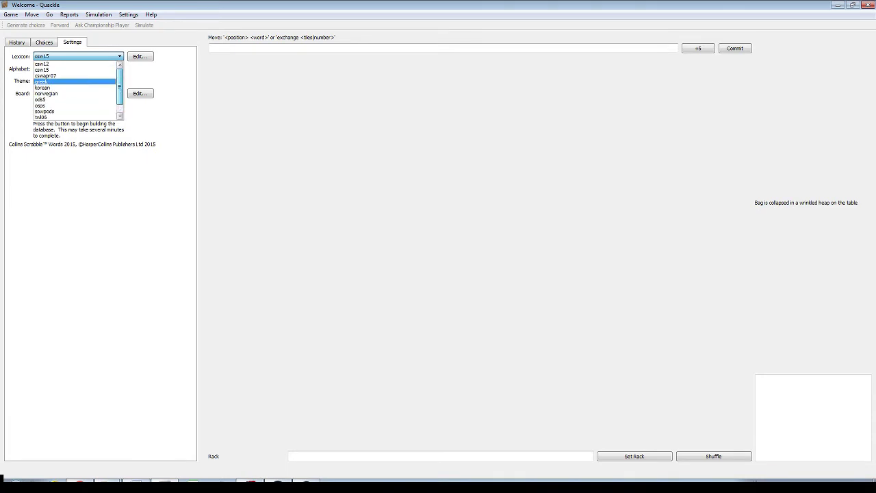
key(Down)
key(Down)
key(Down)
key(Down)
key(Down)
key(Down)
key(Up)
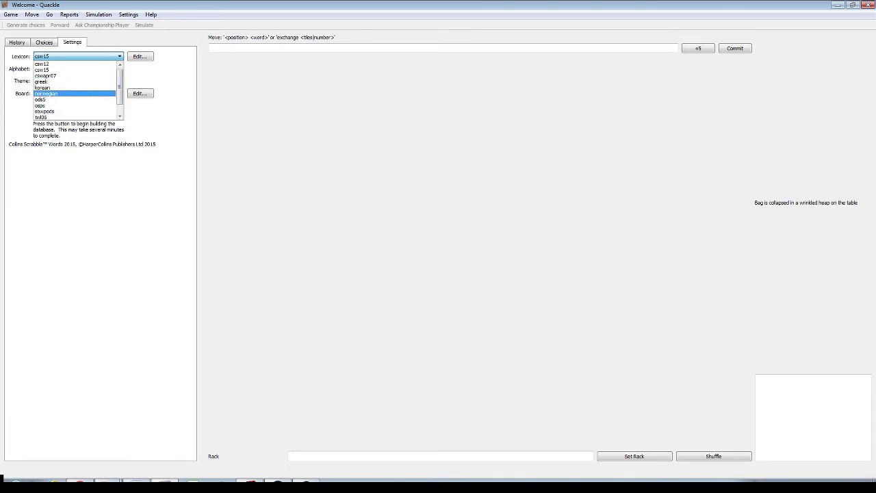
key(Down)
key(Down)
key(Escape)
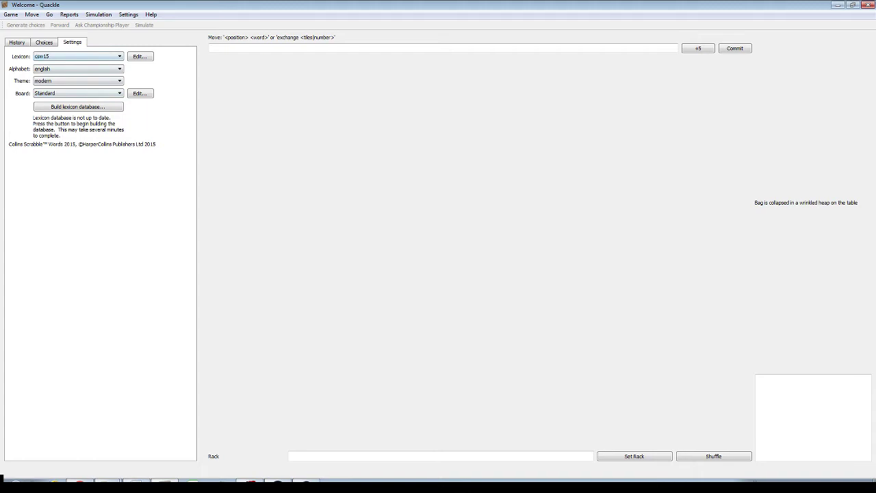
Step: Browse the alphabet and lexicon choices, keeping the english alphabet and csw15
key(Tab)
key(alt+Down)
key(Down)
key(Down)
key(Down)
key(Down)
key(Down)
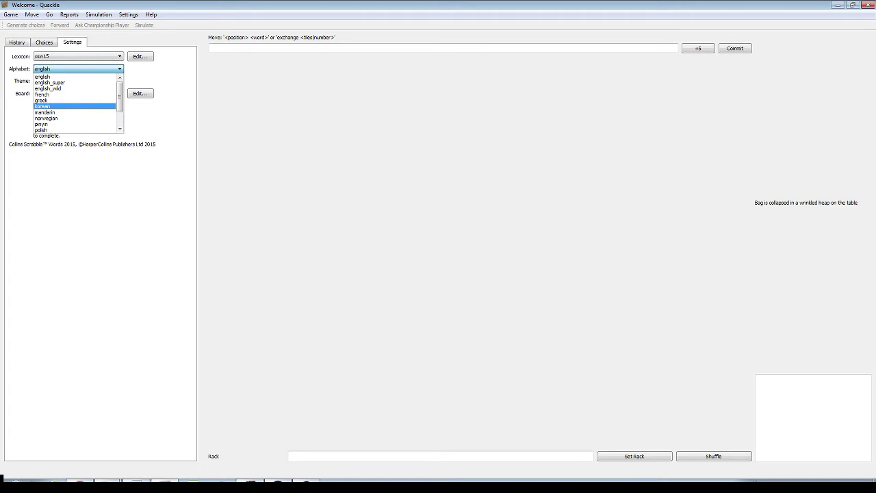
key(Up)
key(Up)
key(Up)
key(Up)
key(Up)
key(Return)
key(shift+Tab)
key(alt+Down)
key(Down)
key(Down)
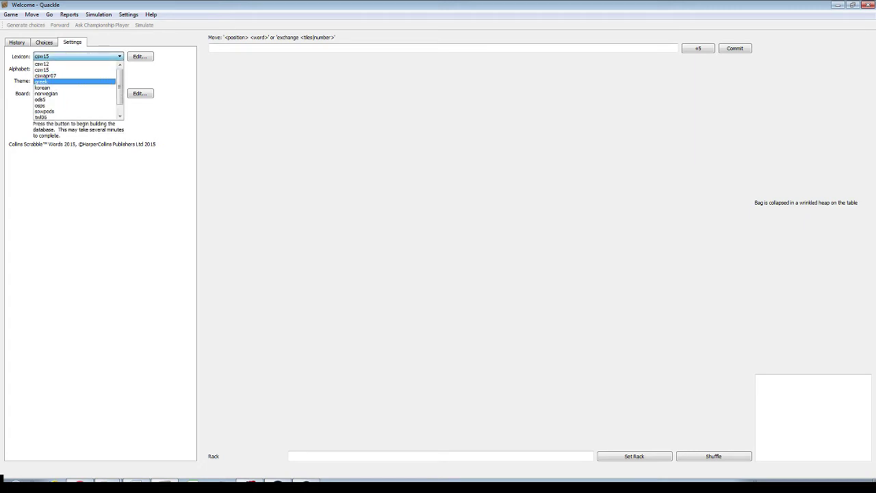
key(Escape)
key(Tab)
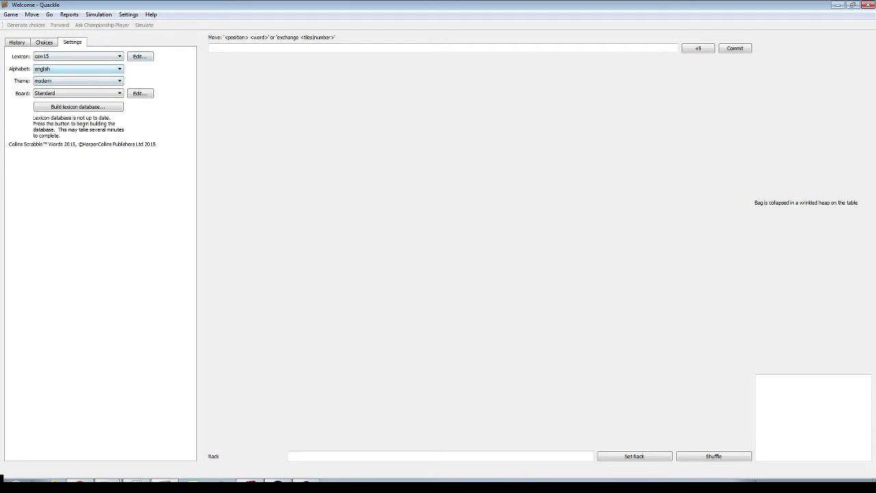
key(alt+Down)
key(Down)
key(Down)
key(Down)
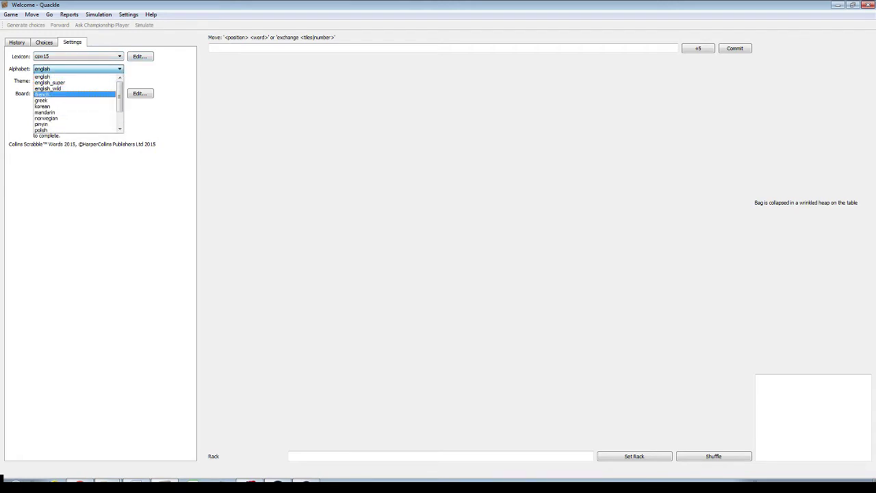
key(Escape)
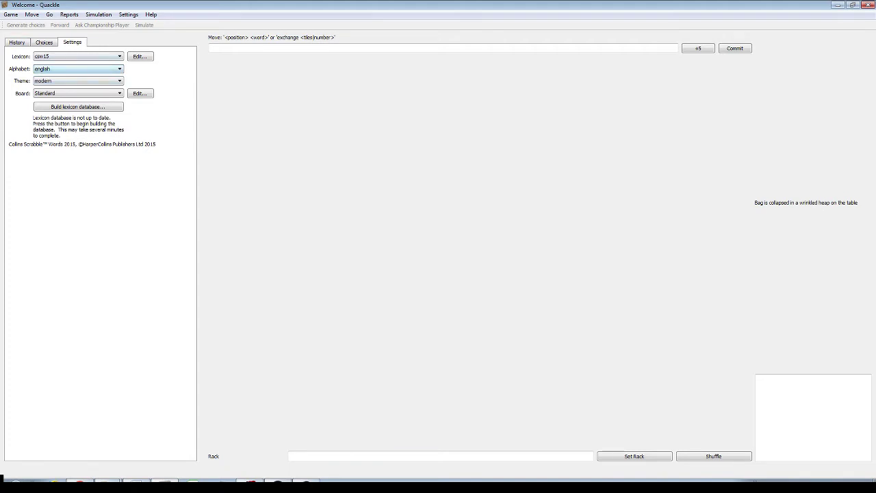
Step: Set the board theme to plain
key(Tab)
key(alt+Down)
key(Down)
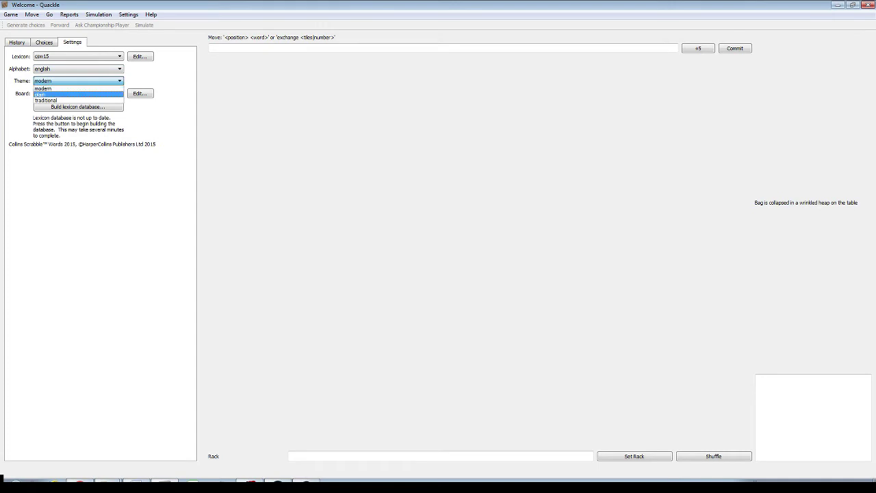
key(Up)
key(Down)
key(Return)
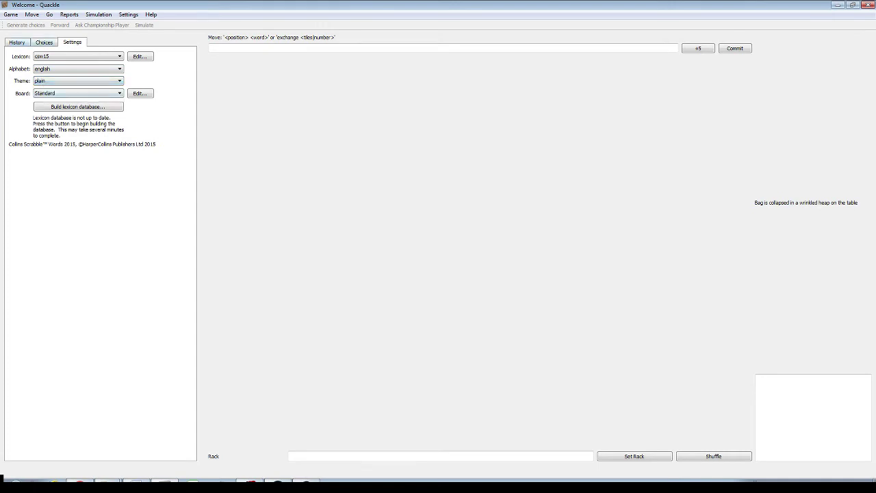
key(alt+g)
key(Return)
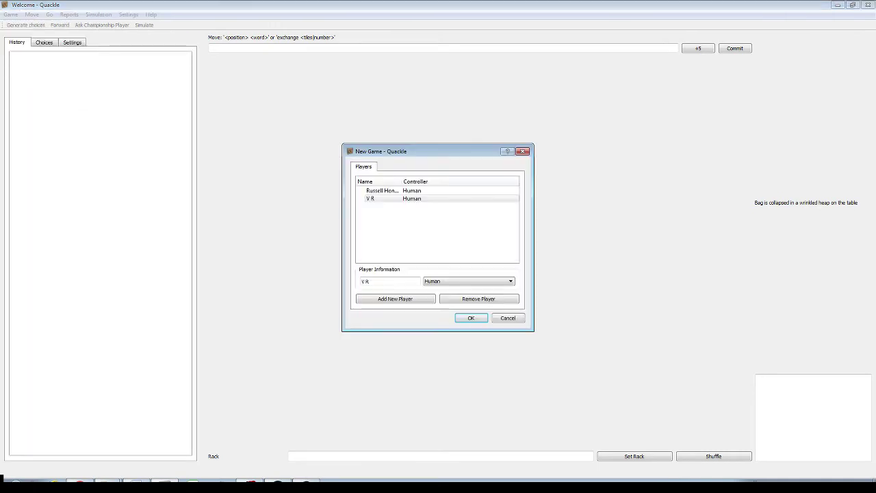
key(Tab)
key(Tab)
key(Tab)
key(Return)
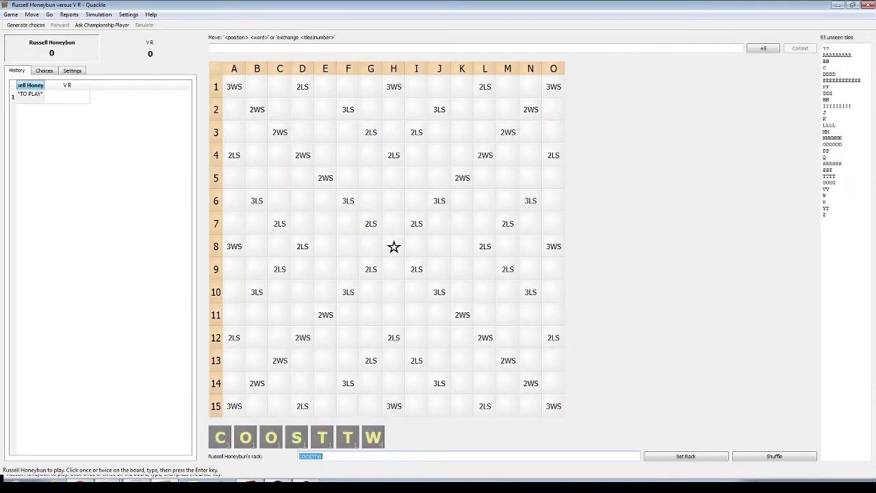
key(ctrl+shift+Tab)
key(shift+Tab)
key(alt+Down)
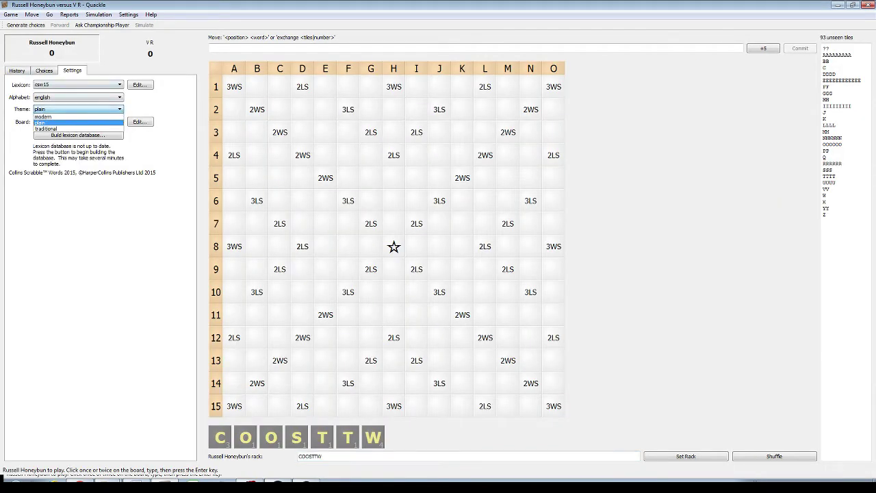
key(Down)
key(Return)
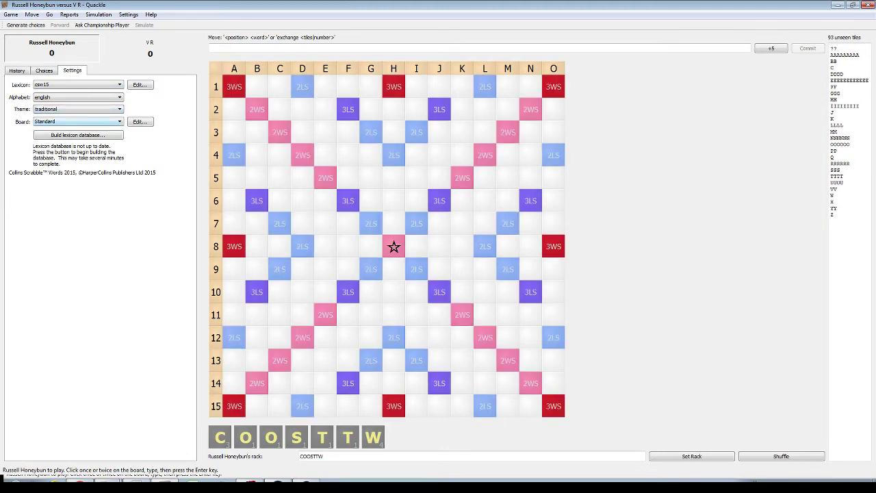
key(alt+Down)
key(Up)
key(Return)
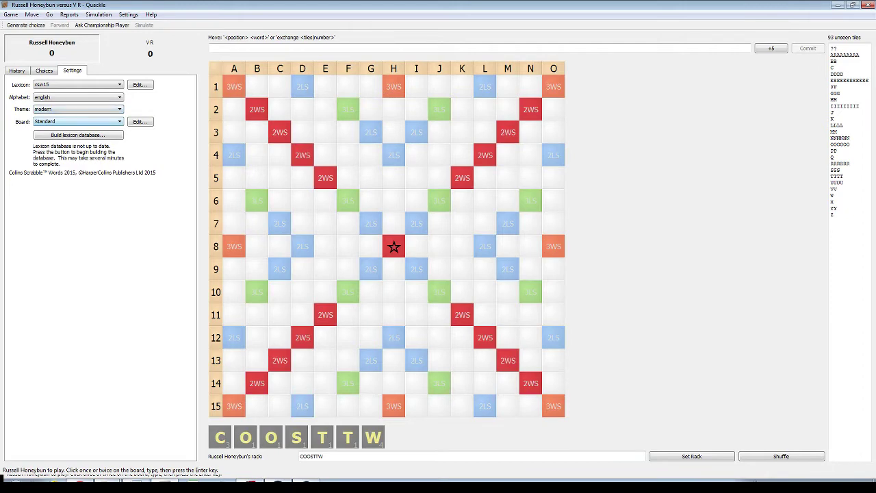
key(alt+Down)
key(Down)
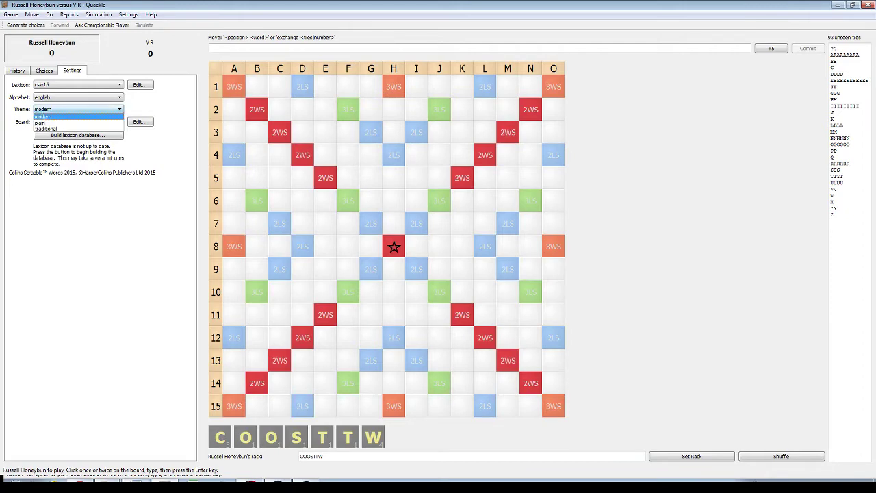
key(Return)
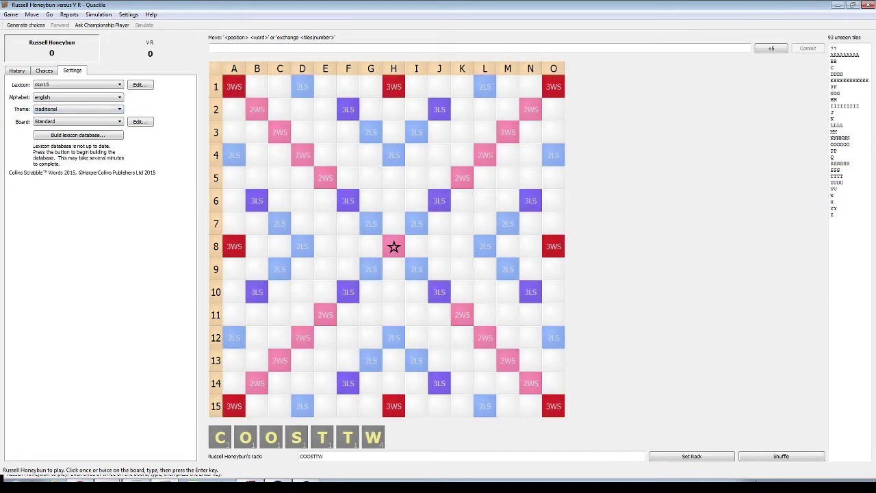
key(ctrl+Tab)
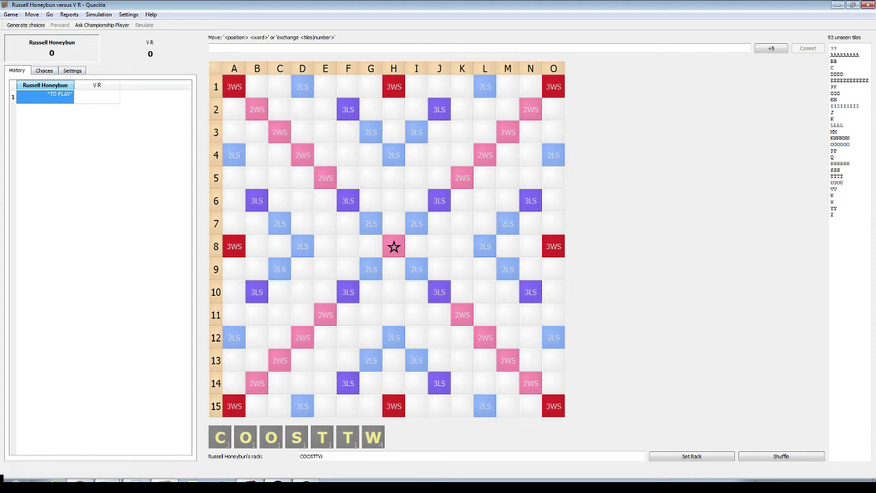
Step: Start a new game with Ctrl+N, then make player two Human With Unknown Racks
click(11, 14)
key(ctrl+n)
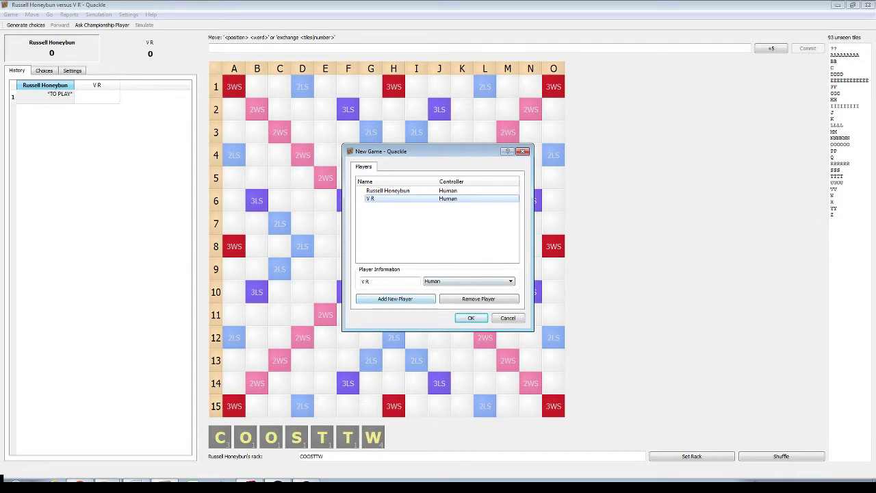
click(395, 298)
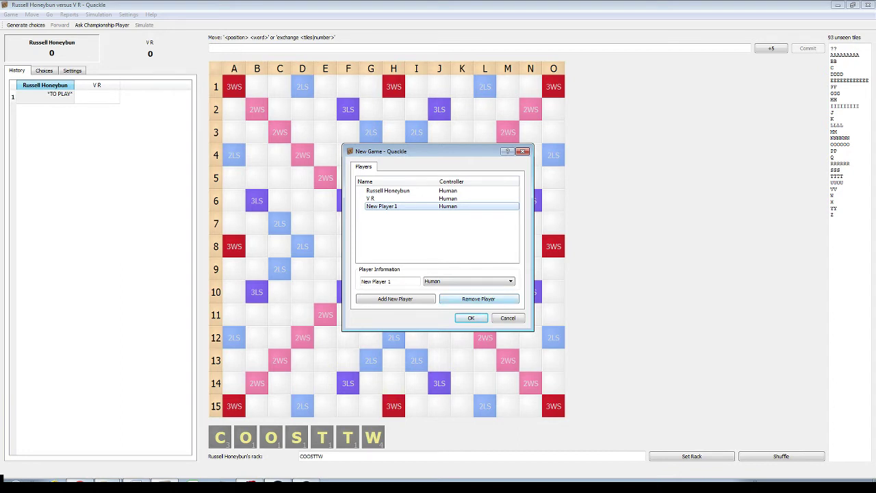
click(479, 298)
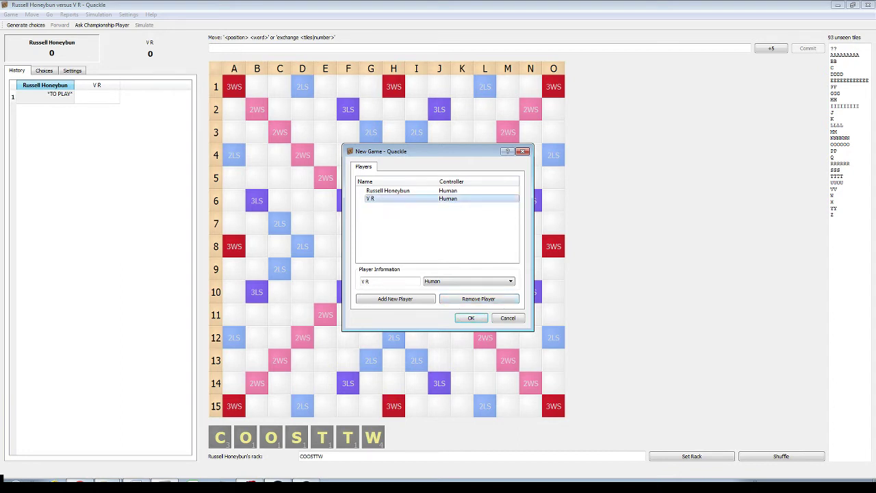
click(479, 281)
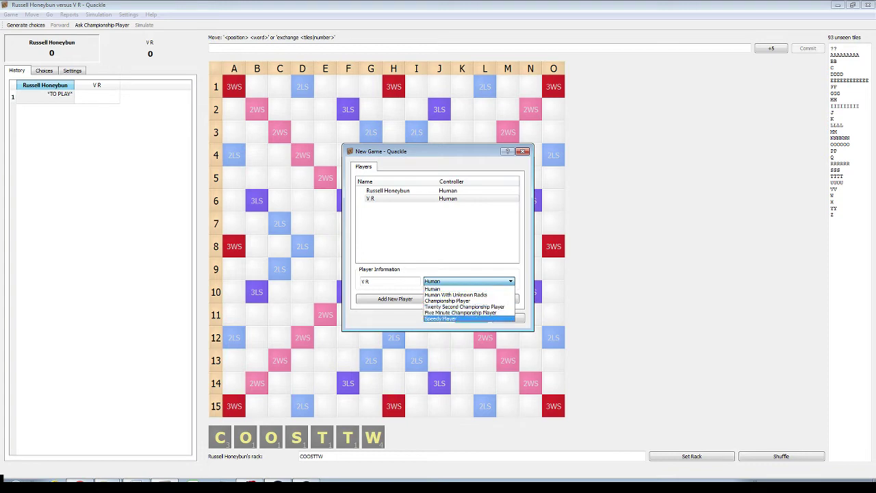
click(433, 288)
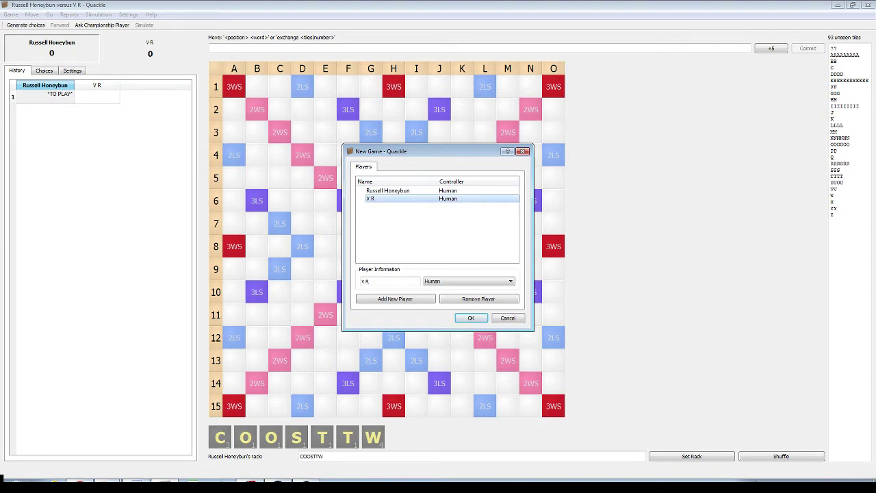
click(468, 281)
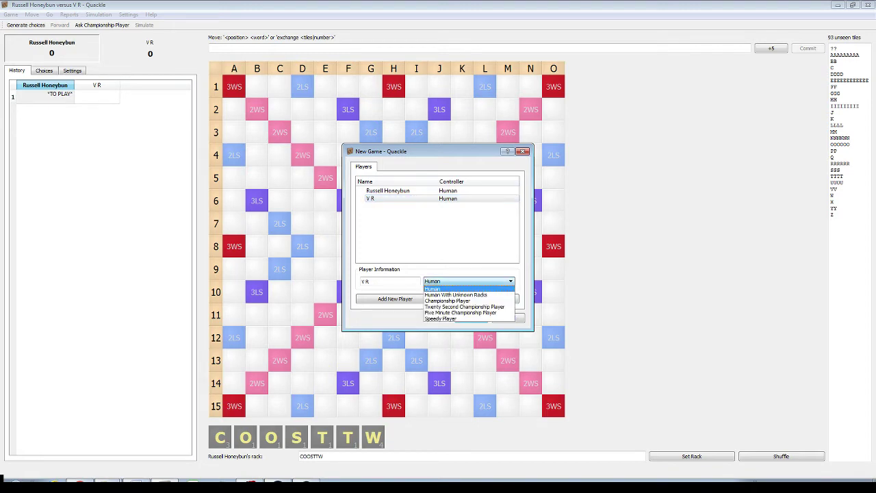
click(458, 293)
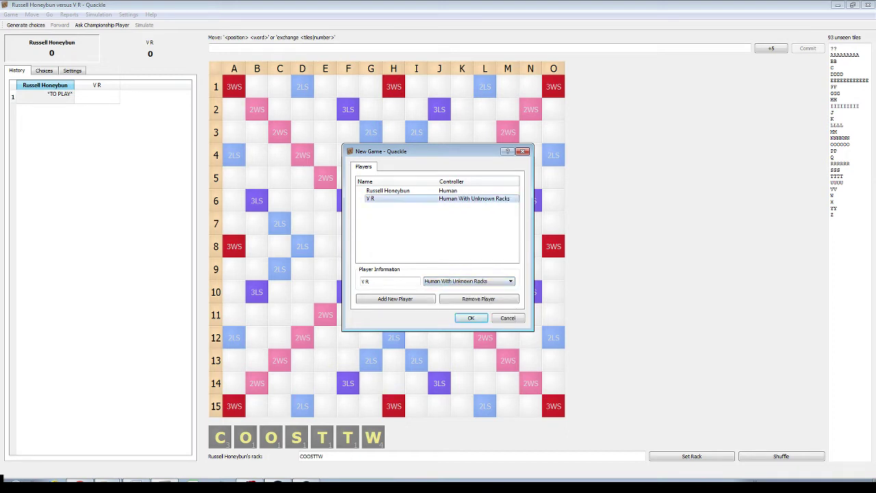
key(Tab)
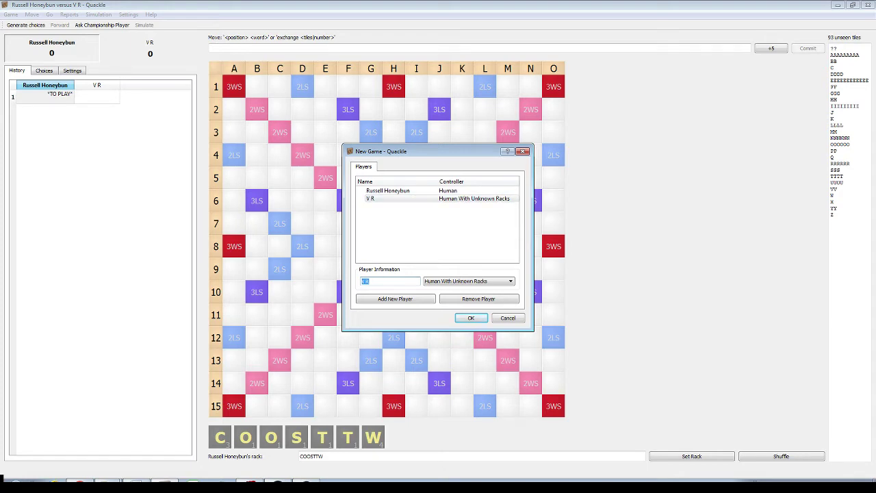
Step: Enter the second player's new name and start the game
key(Return)
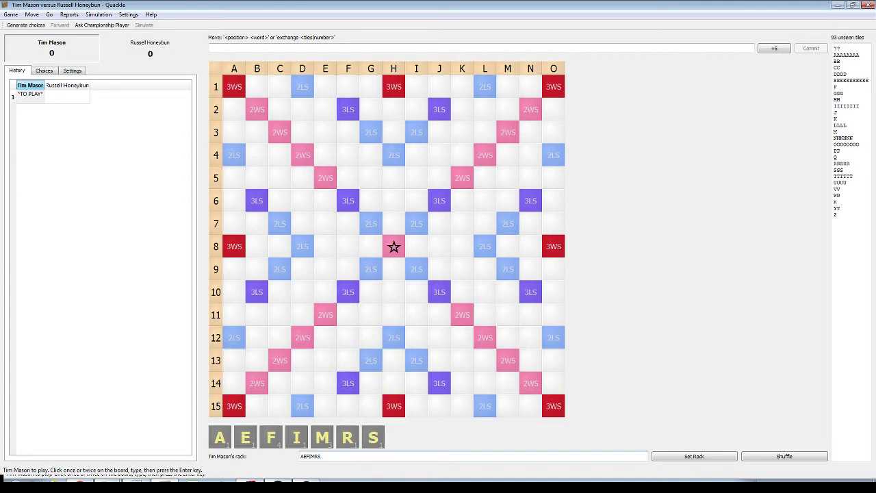
Step: Set the rack to OUTLY and generate candidate moves, topped by 8G YOU for 12
text(OUTLY)
key(Return)
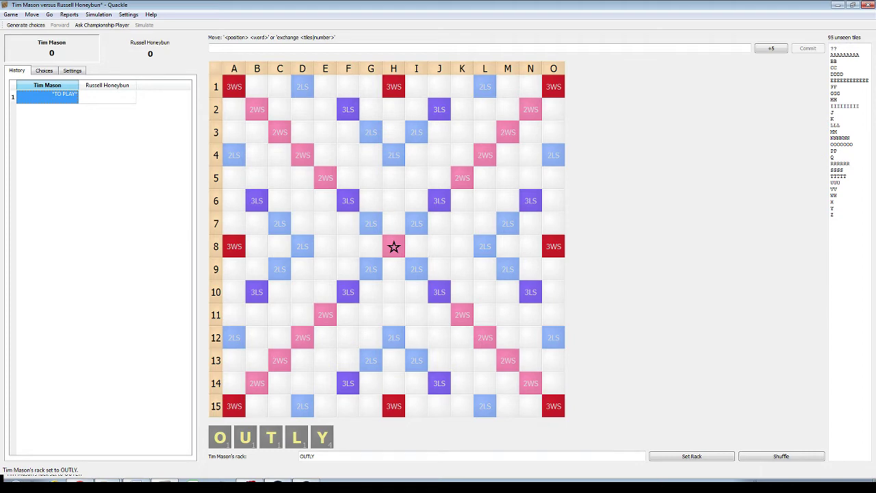
key(ctrl+g)
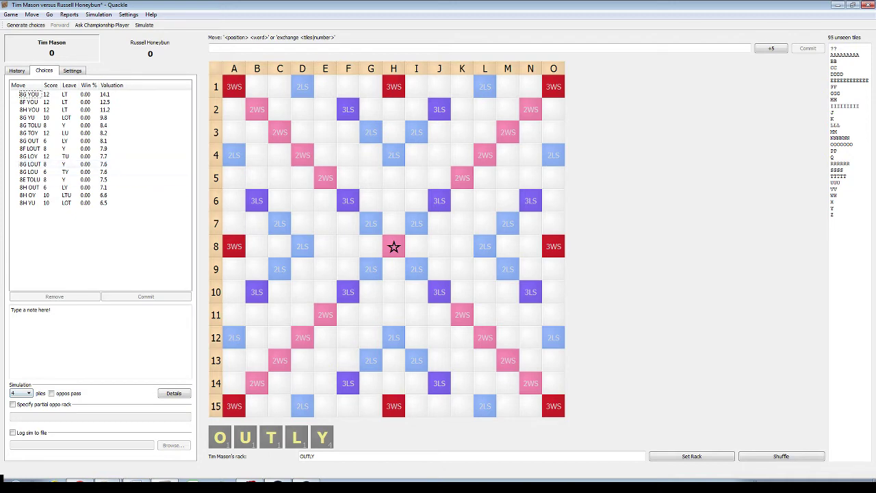
Step: Keep the simulation depth at 4 plies
click(20, 393)
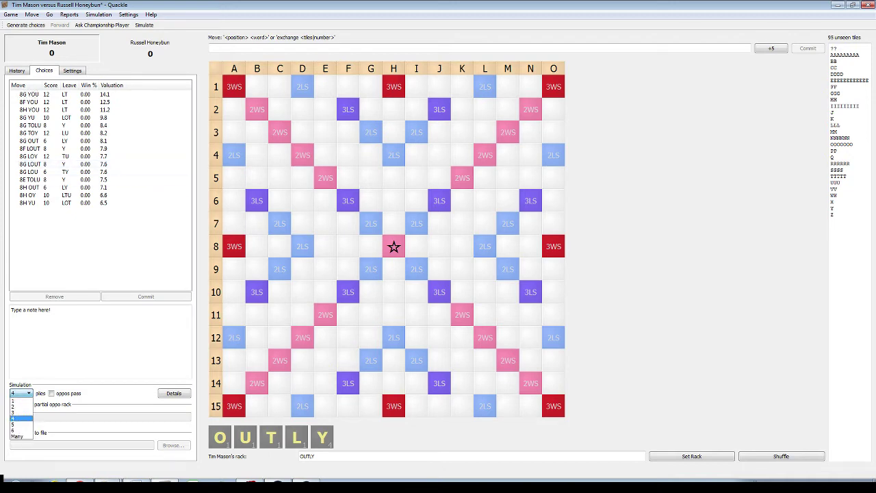
click(19, 415)
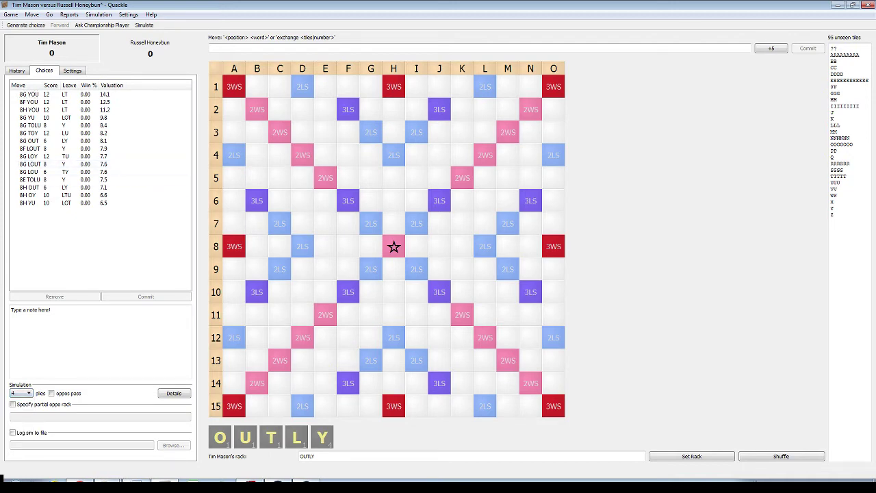
click(52, 309)
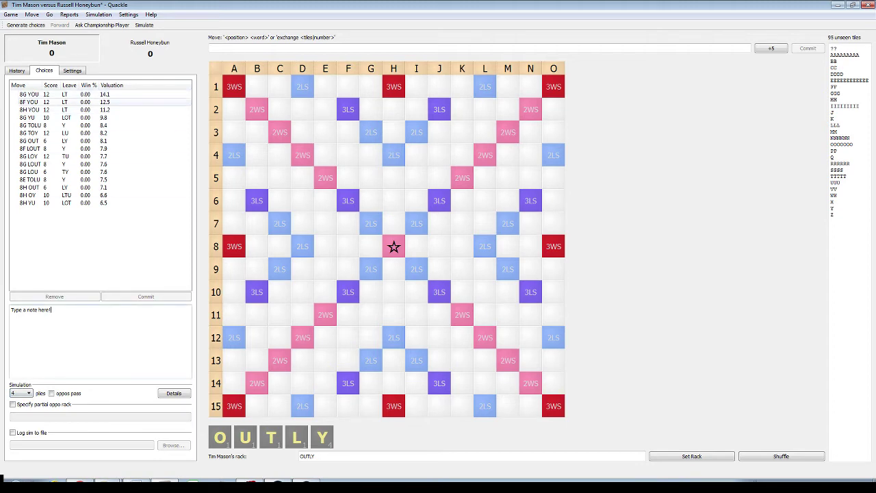
Step: Enter OUTLY at 8H as a candidate, accepting the phony and having it challenged off
click(301, 246)
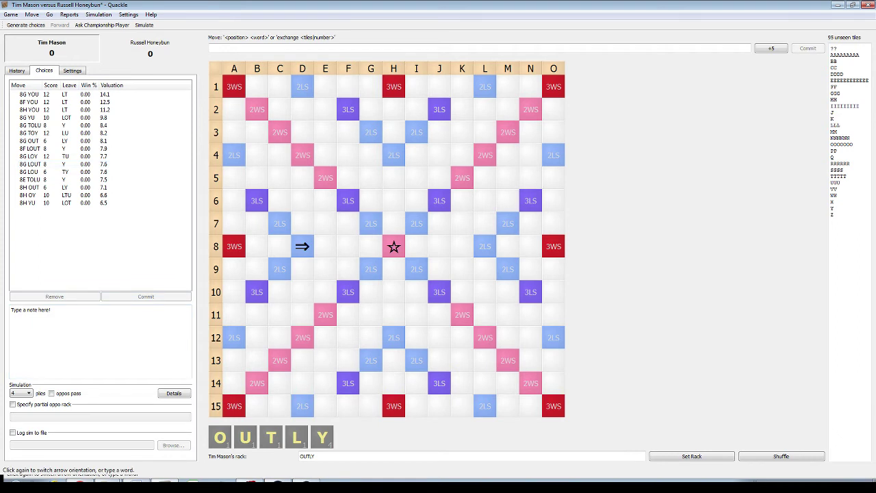
click(394, 247)
text(outly)
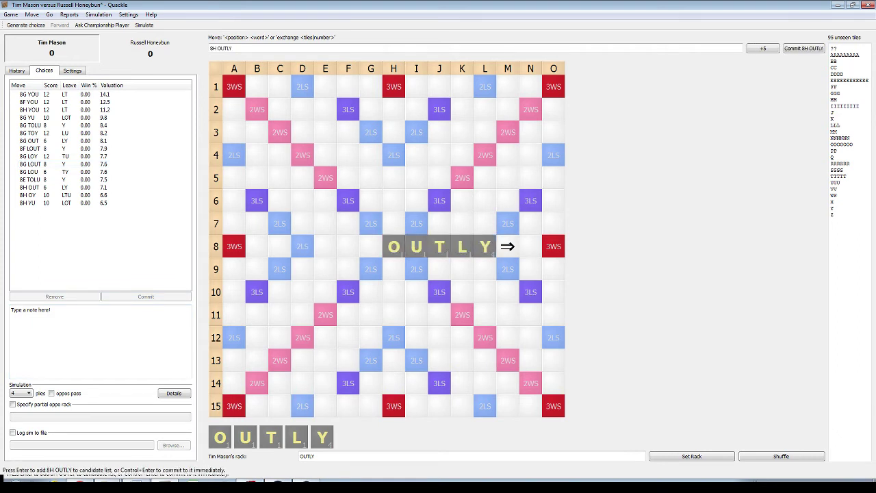
key(Return)
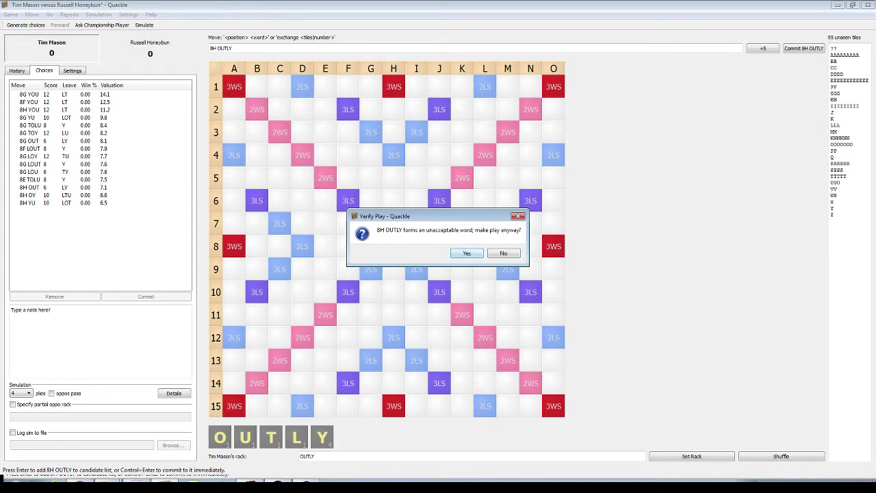
key(Return)
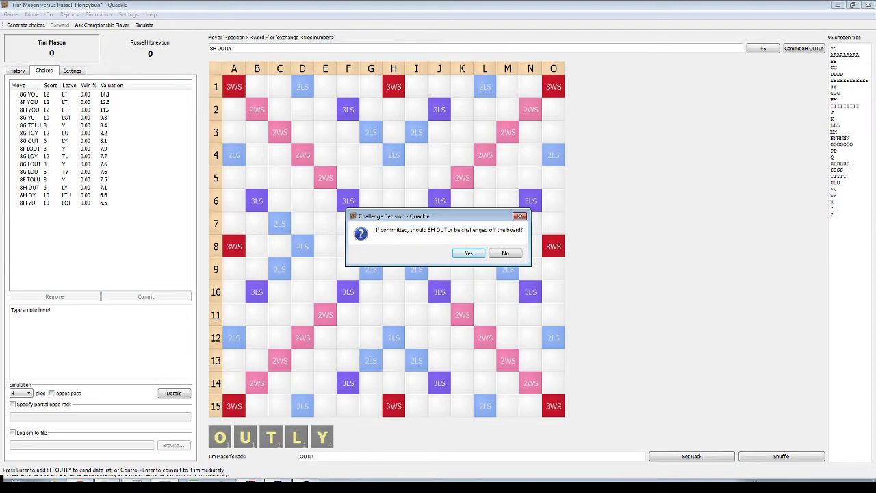
key(Return)
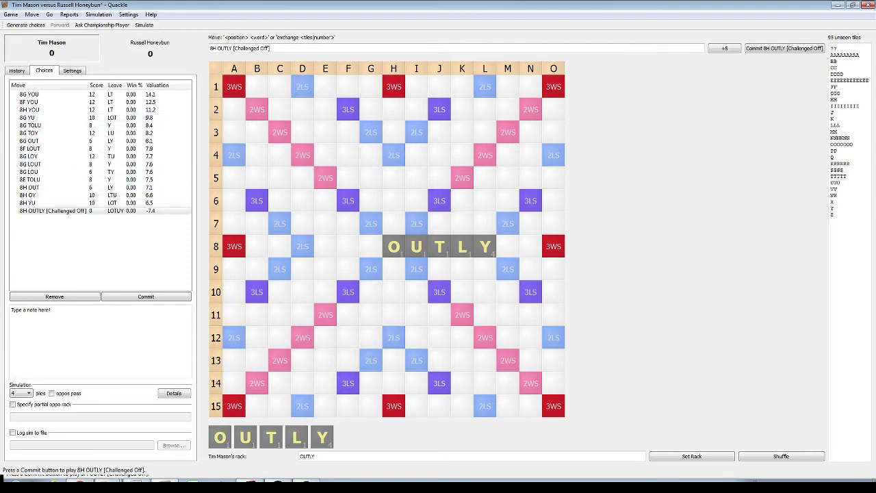
Step: Re-enter OUTLY at 8H as an unchallenged candidate despite being unacceptable
click(52, 211)
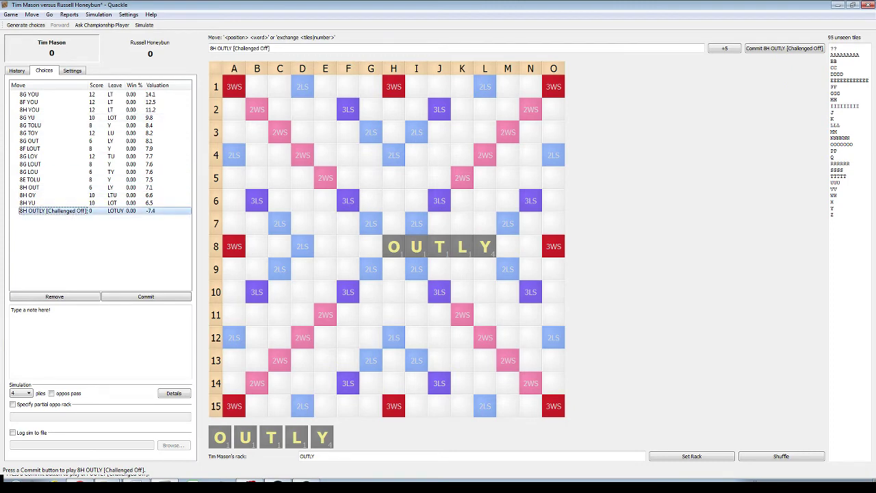
click(394, 269)
click(394, 247)
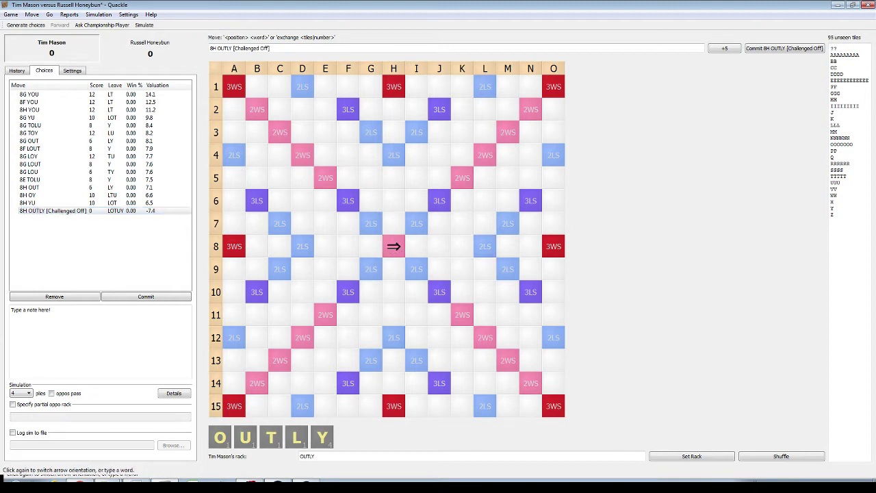
text(outly)
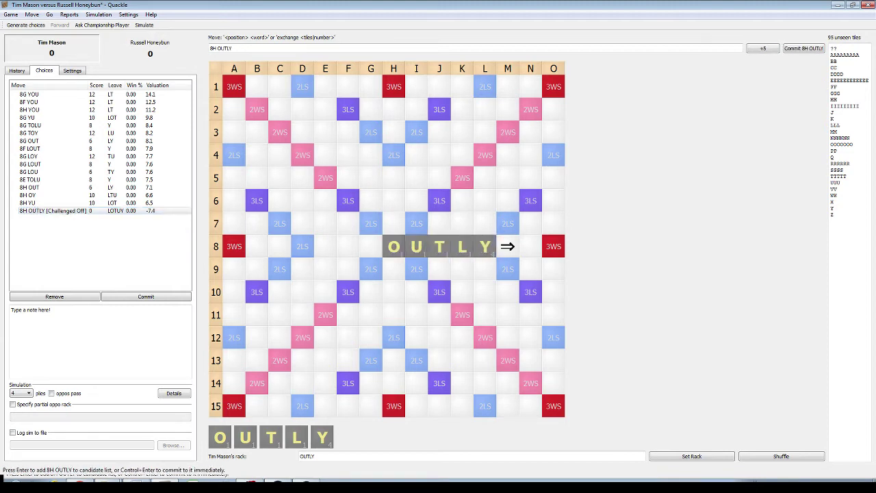
key(Return)
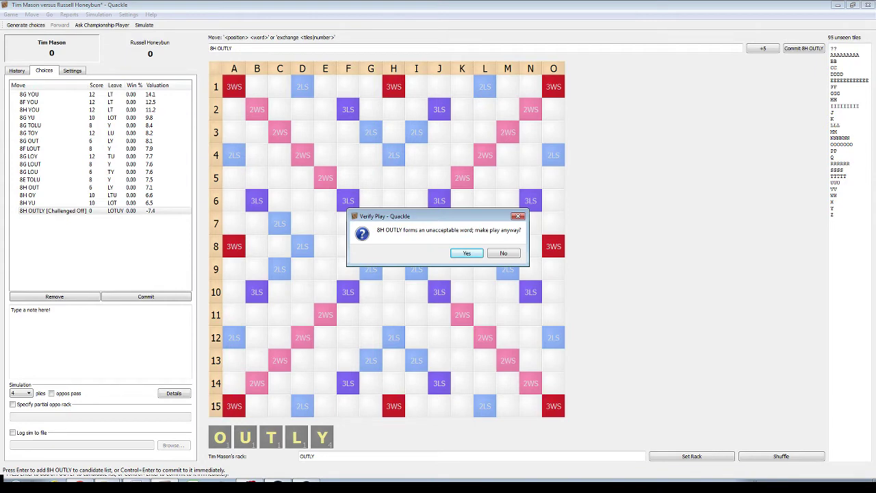
key(Return)
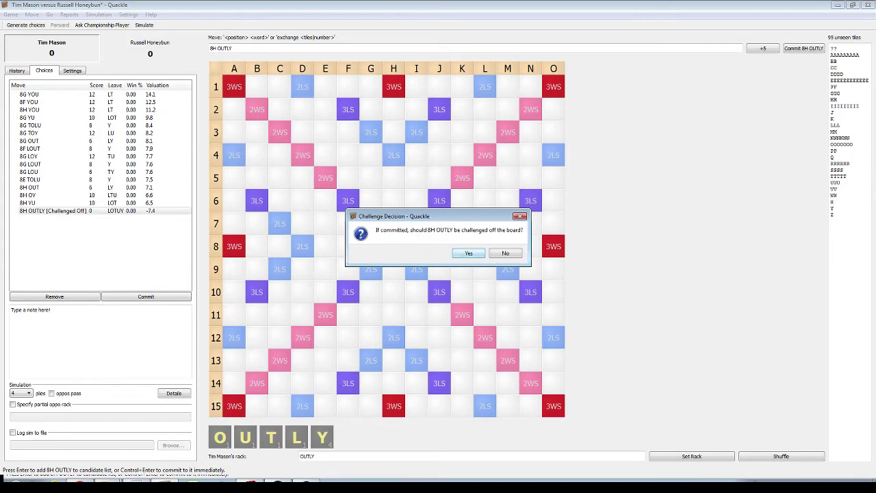
key(Return)
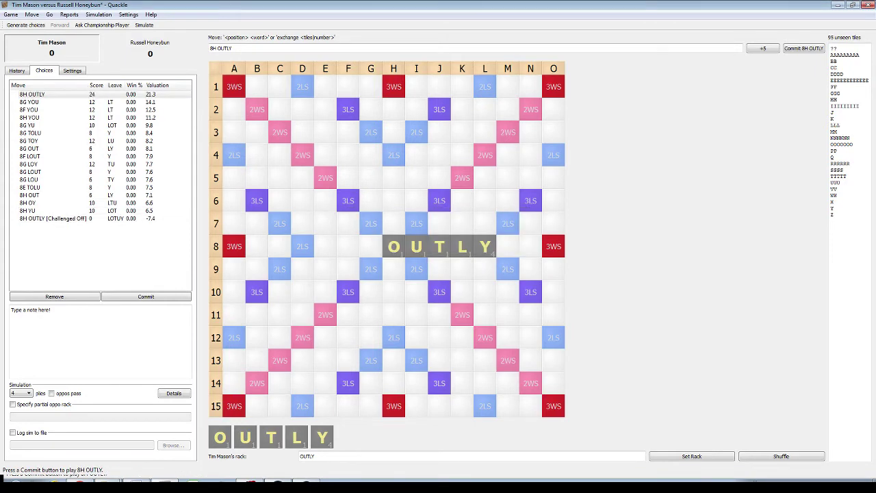
Step: Add a 5-point-bonus OUTLY variant, then commit the challenged-off 8H OUTLY for 0 points
key(Return)
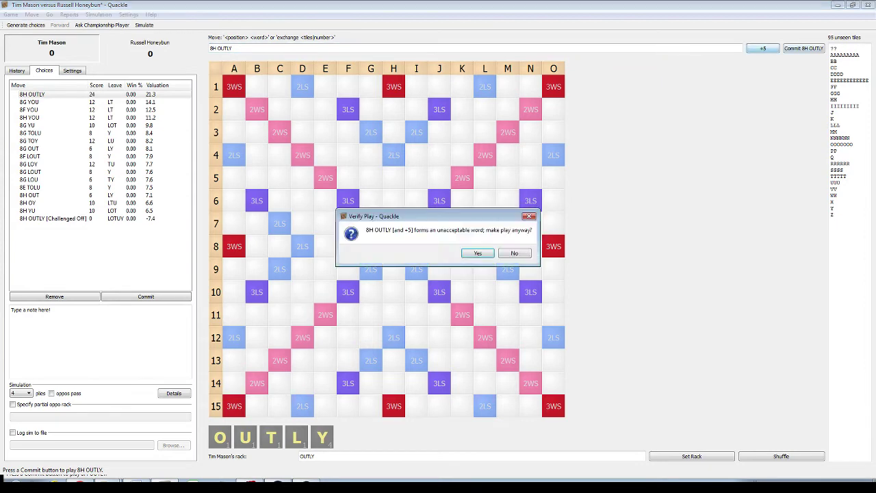
key(Return)
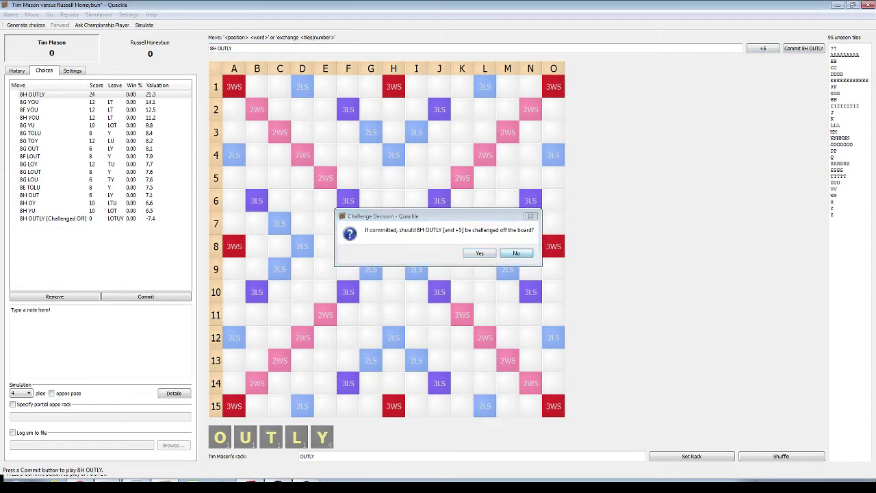
key(Escape)
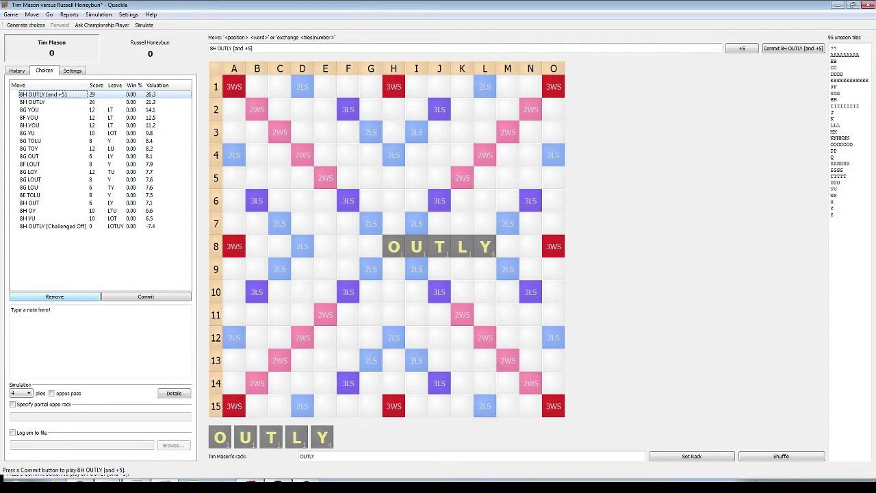
click(52, 225)
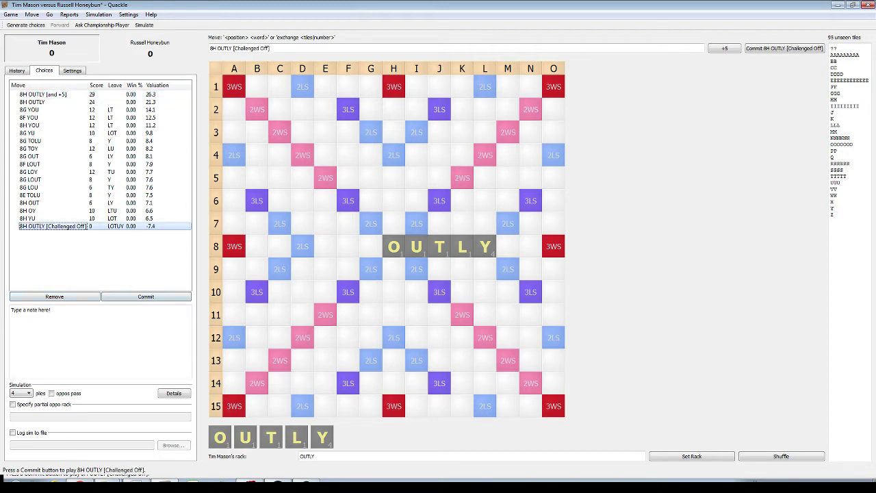
click(146, 296)
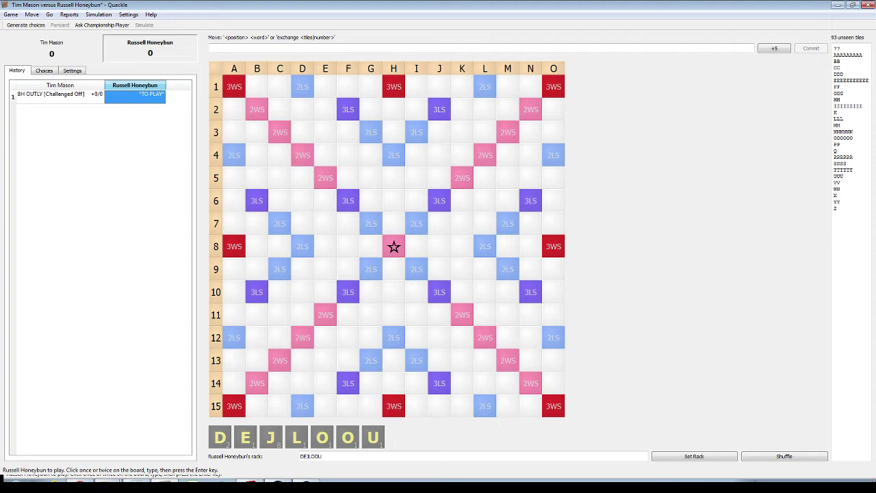
Step: Replace the opponent's rack with ROJIRRW and list its choices, led by 8G JOW scoring 26
double_click(310, 455)
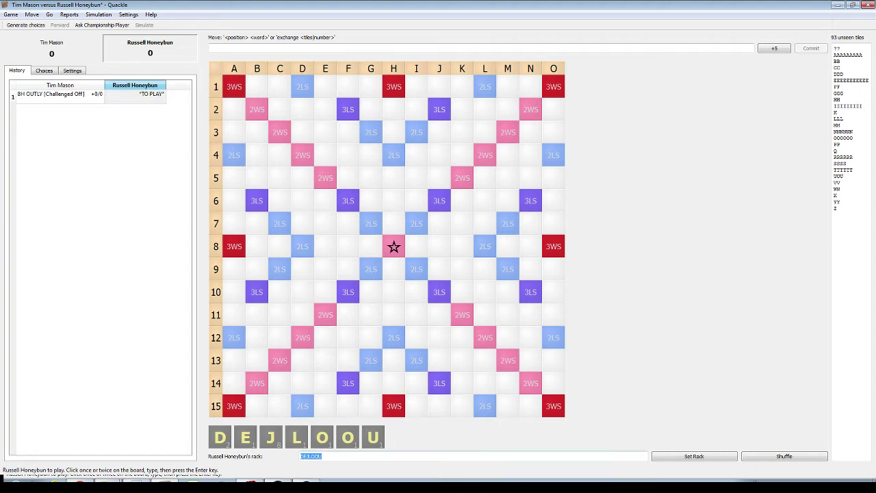
text(rej)
text(irrw)
key(Return)
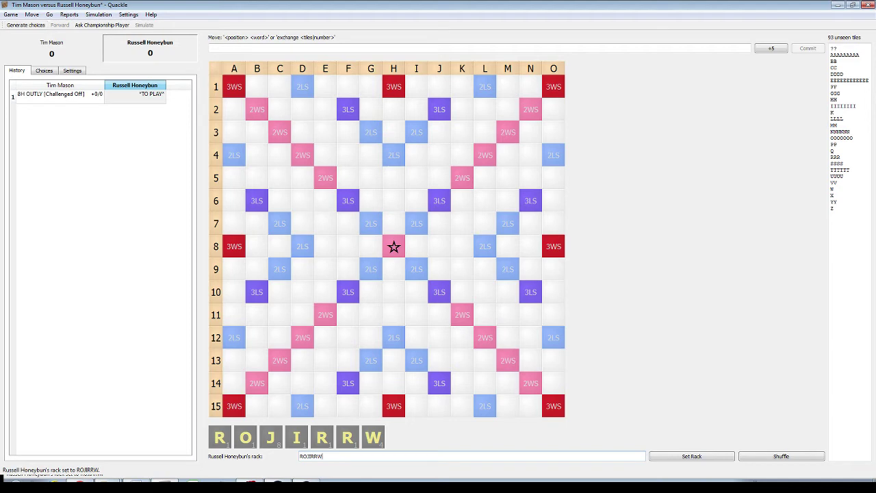
click(26, 24)
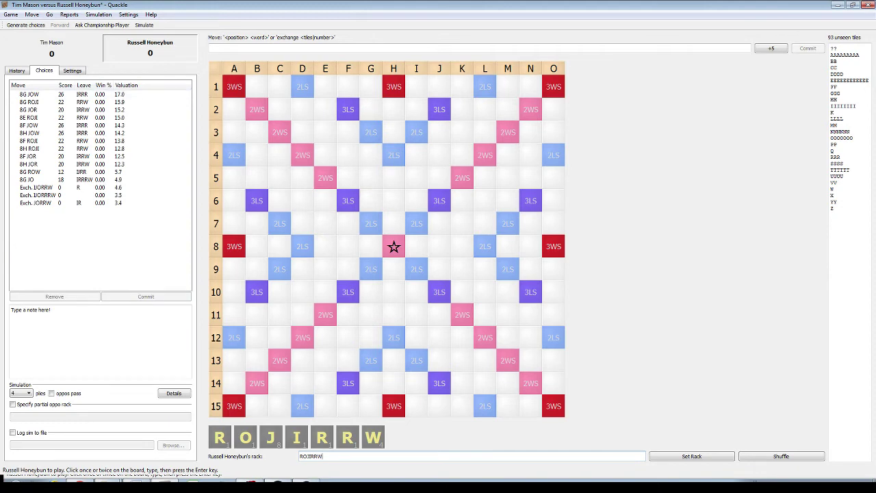
Step: Preview 8G ROJI (22 points, leaving RRW) and lower the simulation depth from 4 to 2 plies
click(29, 94)
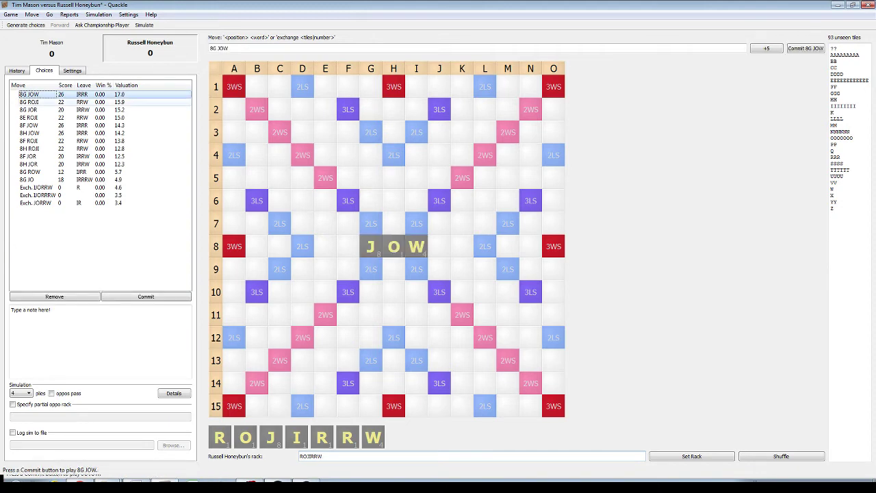
click(28, 101)
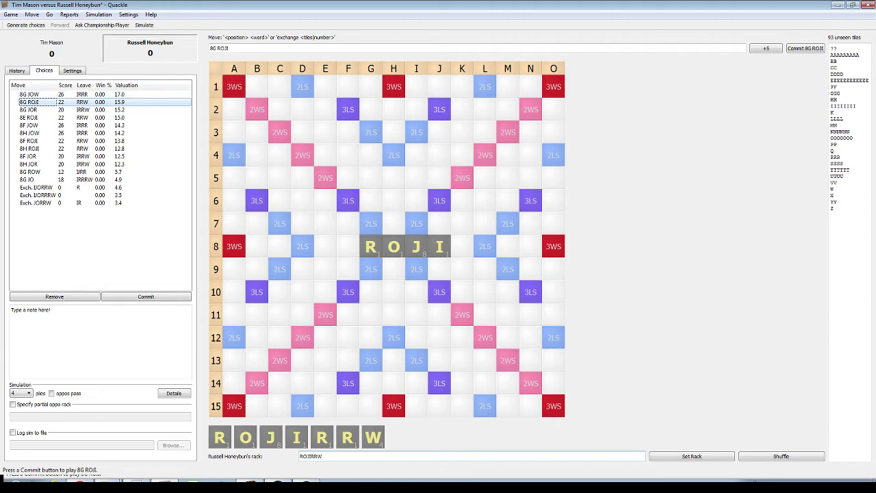
click(21, 393)
click(19, 411)
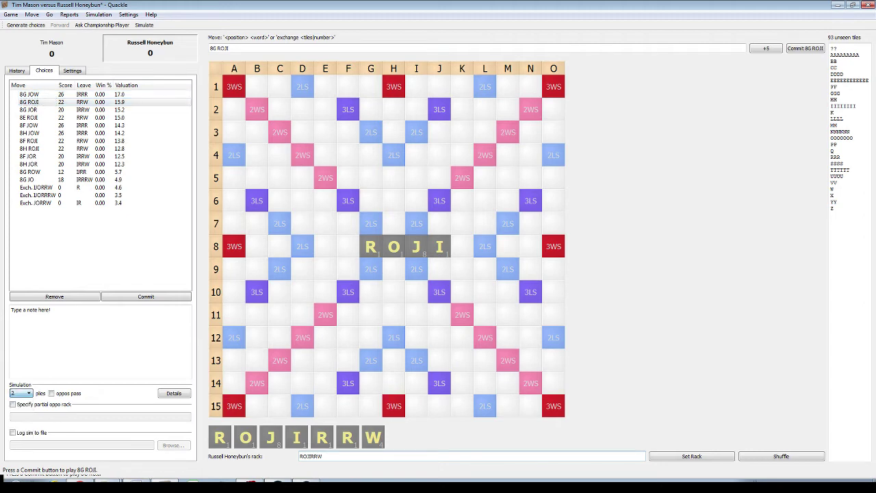
click(51, 310)
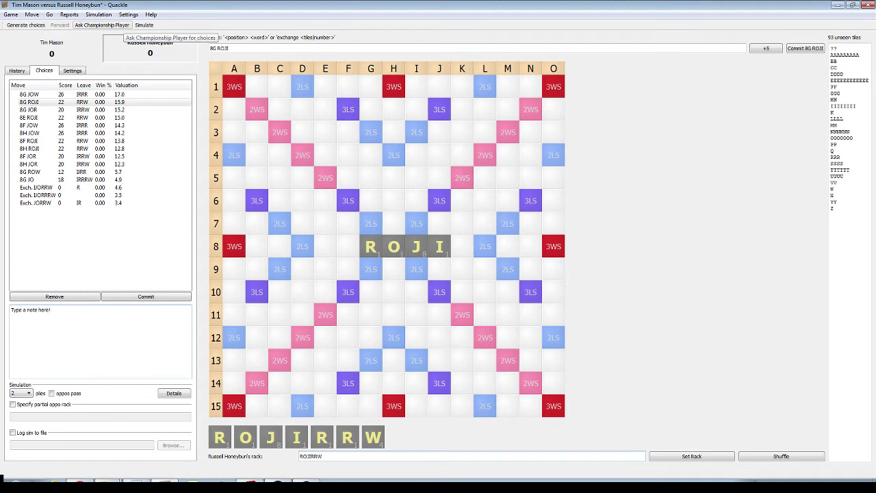
Step: Start the 2-ply simulation, ranking 8G ROJI first at 49.81% win
click(144, 24)
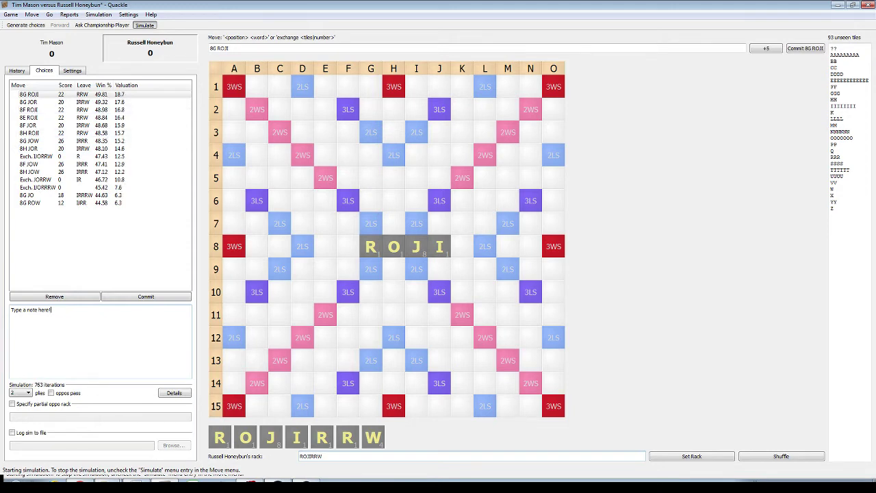
Step: Stop the simulation at 765 iterations and preview 8E ROJI, 8H ROJI and 8G JOW
key(ctrl+p)
click(31, 117)
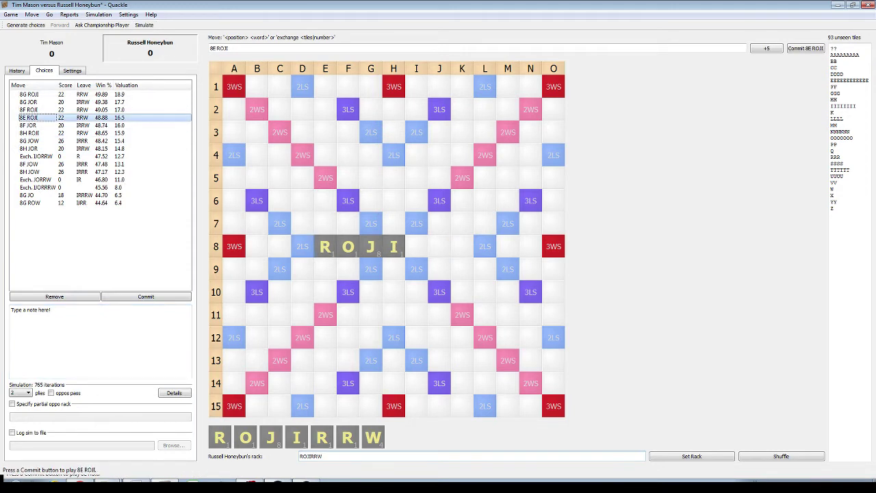
key(Down)
key(Down)
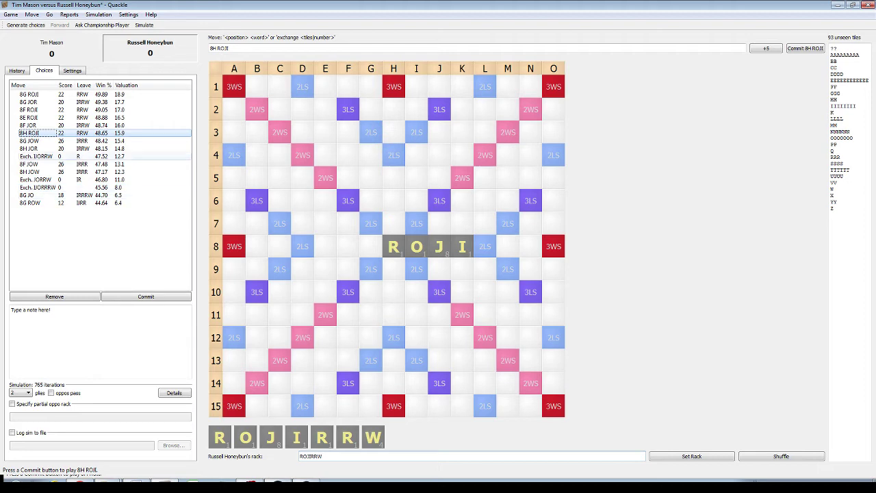
click(34, 140)
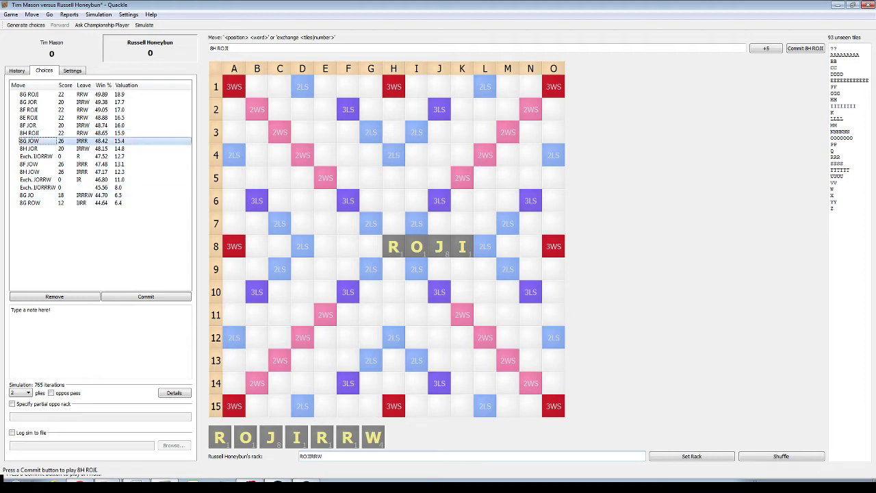
Step: Delete the moves from 8G JOW to 8G ROW, then place ROJI at 8E on the board
shift+click(31, 203)
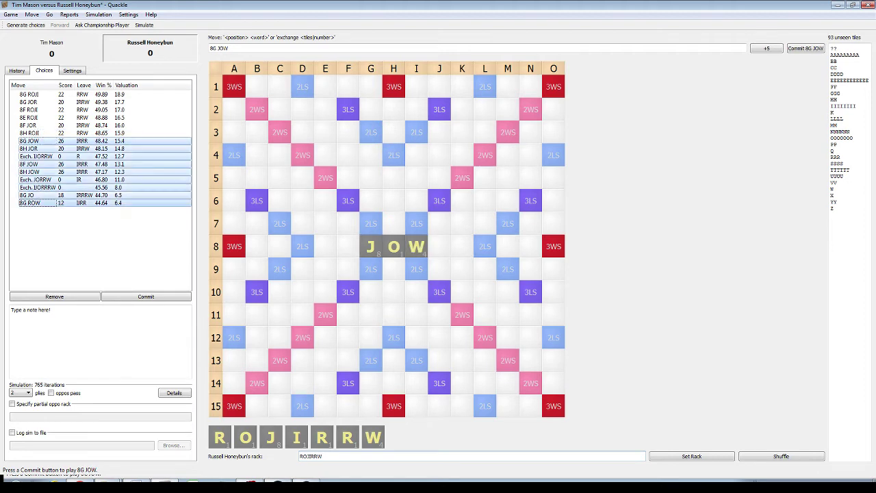
key(Delete)
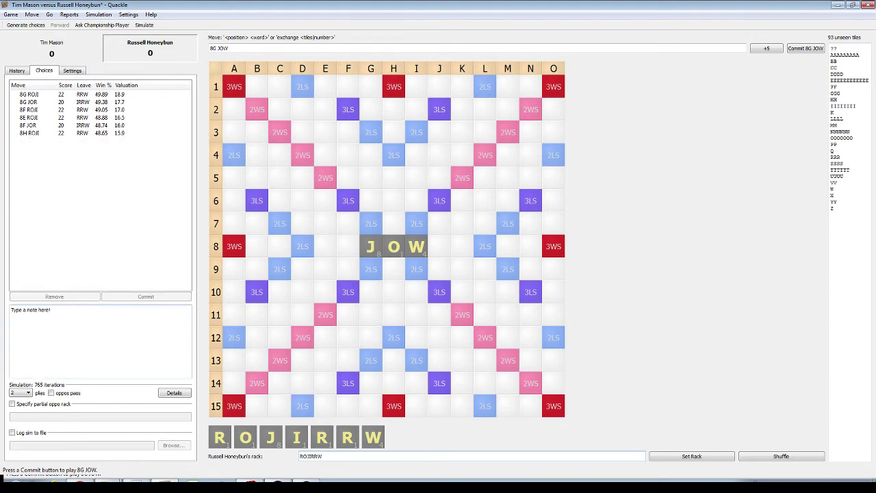
click(371, 200)
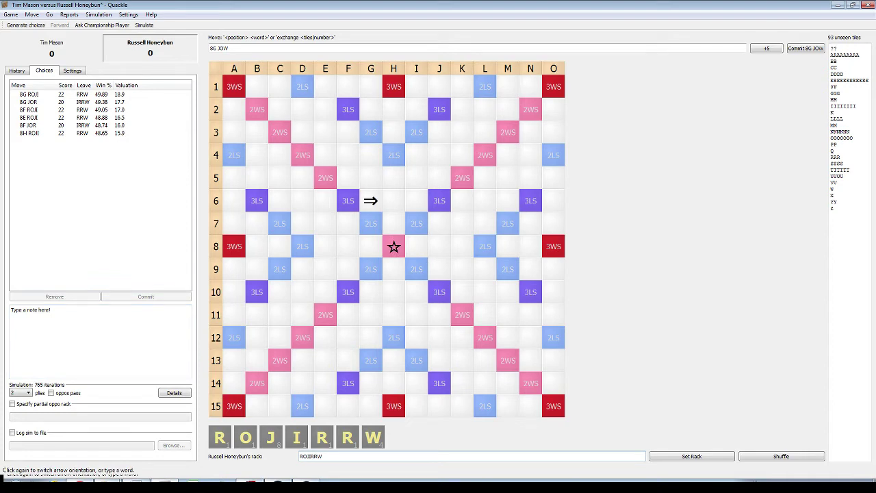
click(325, 246)
text(roji)
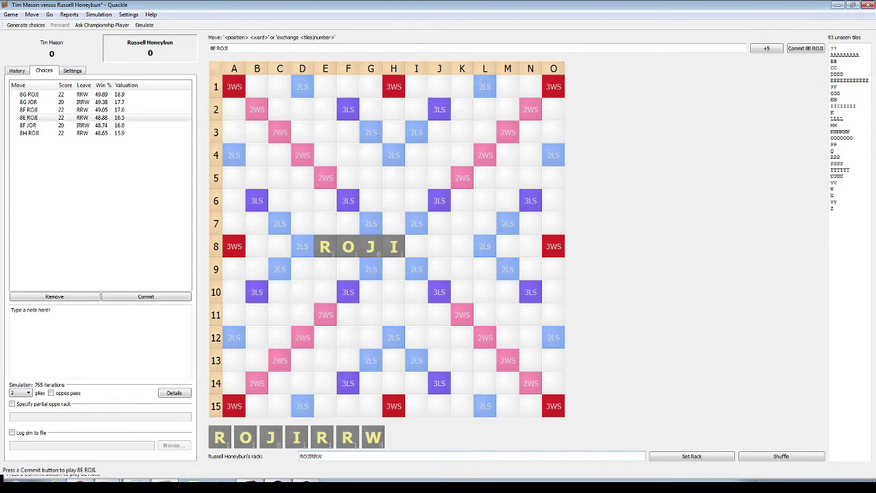
key(Return)
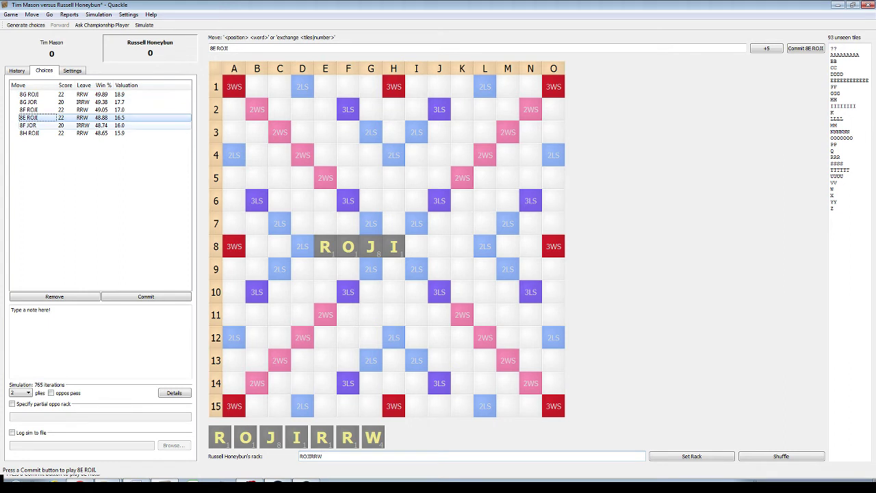
Step: Resume simulating the six candidates while previewing 8H, 8G and 8E ROJI
click(144, 25)
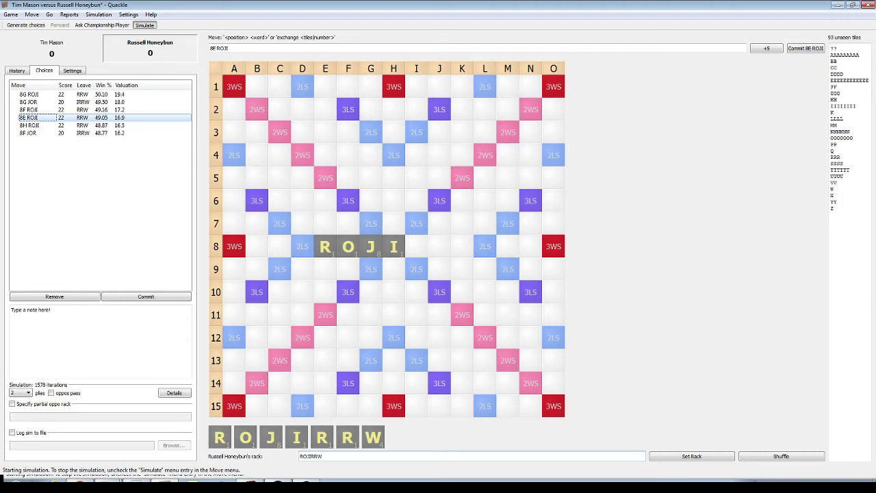
click(29, 125)
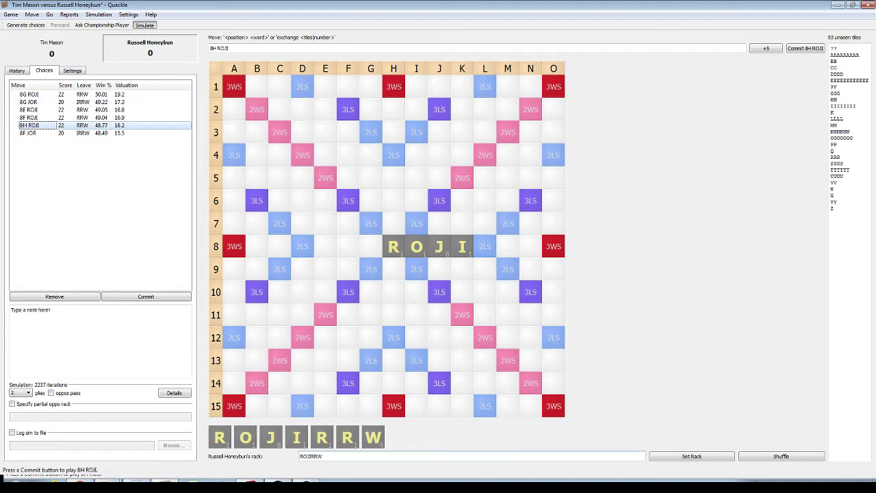
click(29, 94)
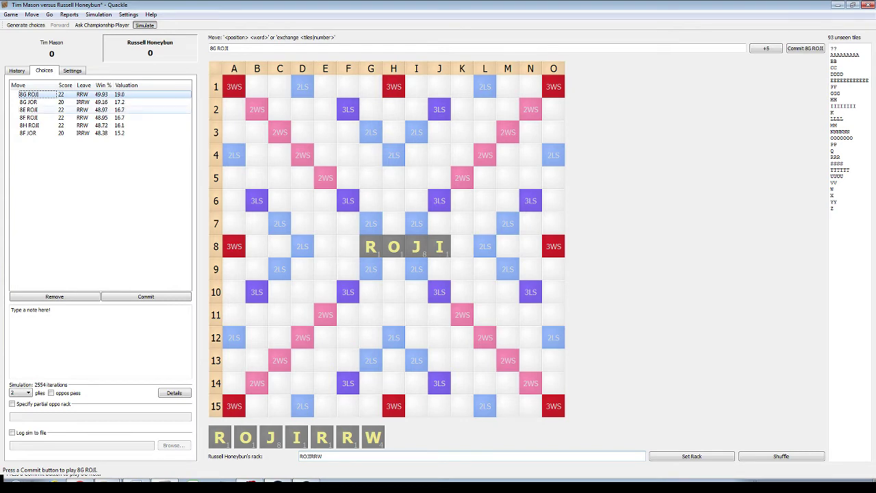
click(29, 109)
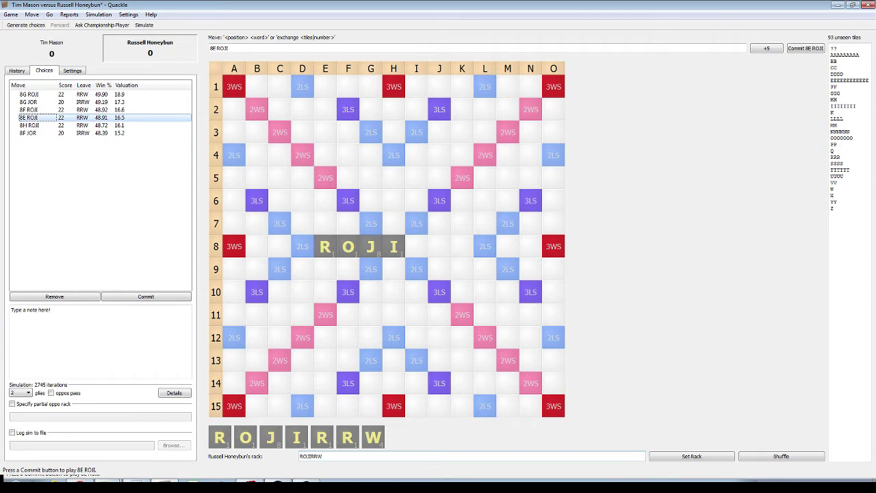
click(52, 310)
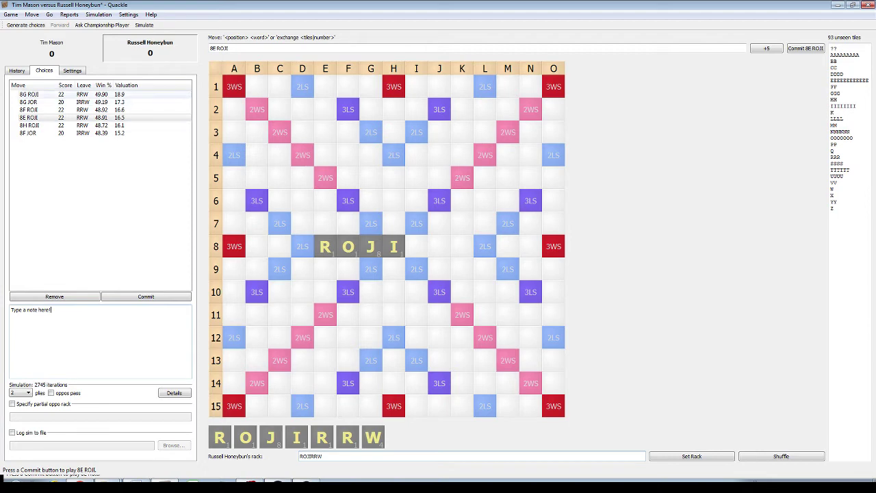
Step: Compare 8E ROJI against 8G ROJI, leaving 8G ROJI selected at 49.89% win
click(41, 117)
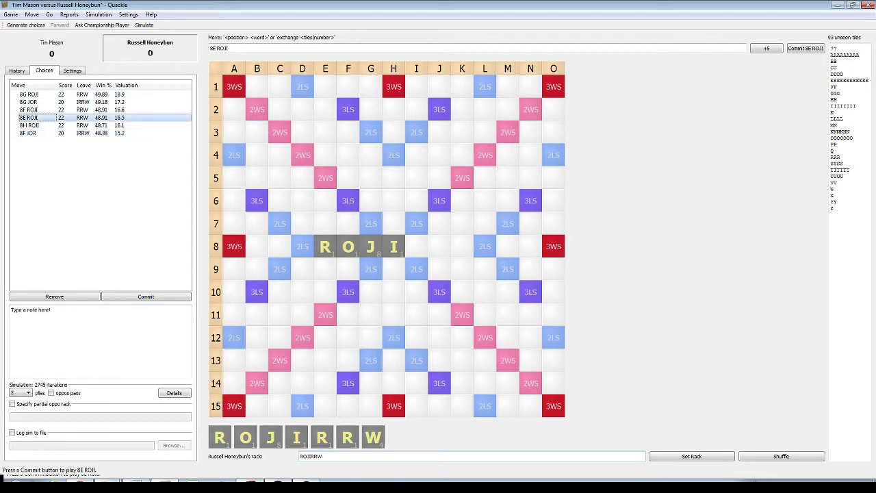
click(29, 94)
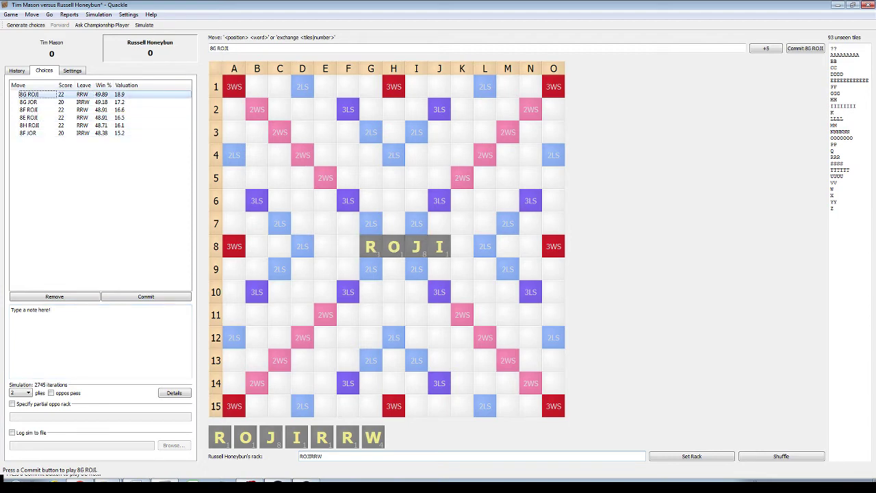
click(29, 118)
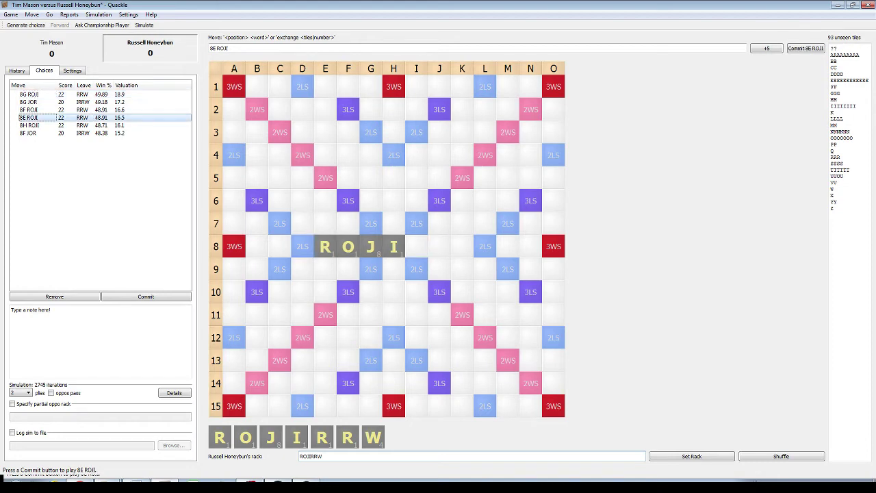
click(29, 94)
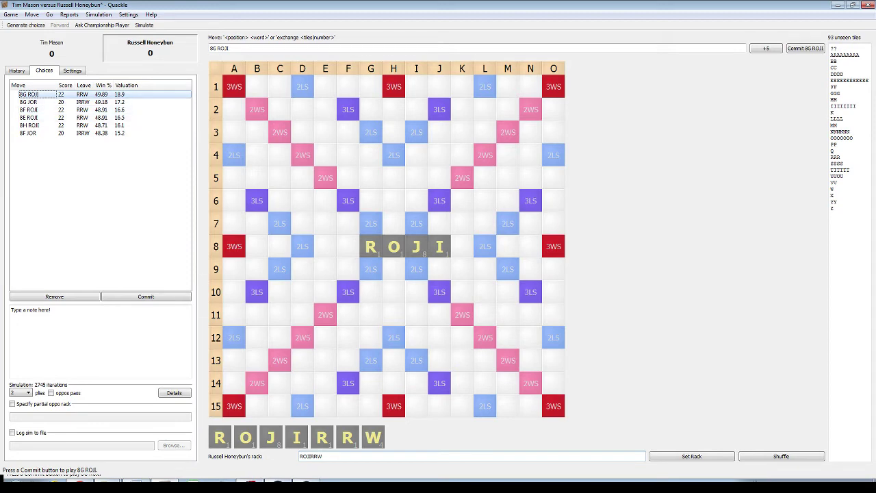
click(52, 309)
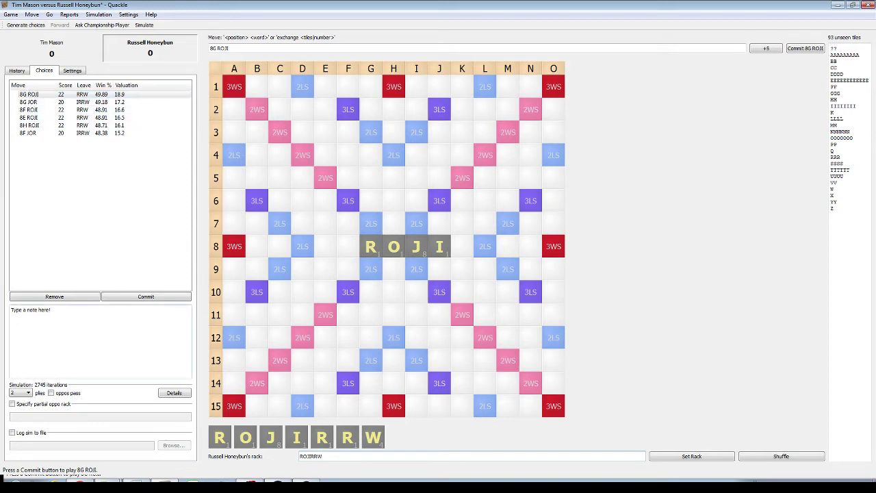
click(28, 93)
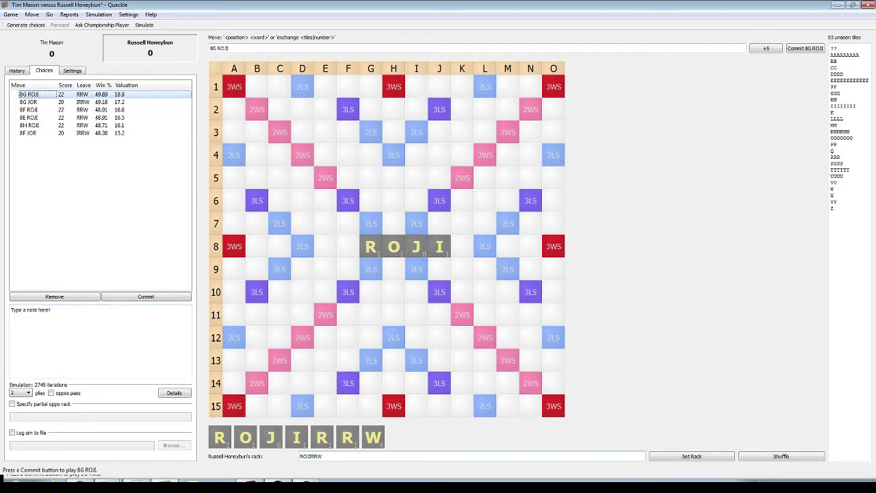
Step: Clear all candidates, set partial opponent rack 'louty', regenerate every move and simulate them
key(ctrl+a)
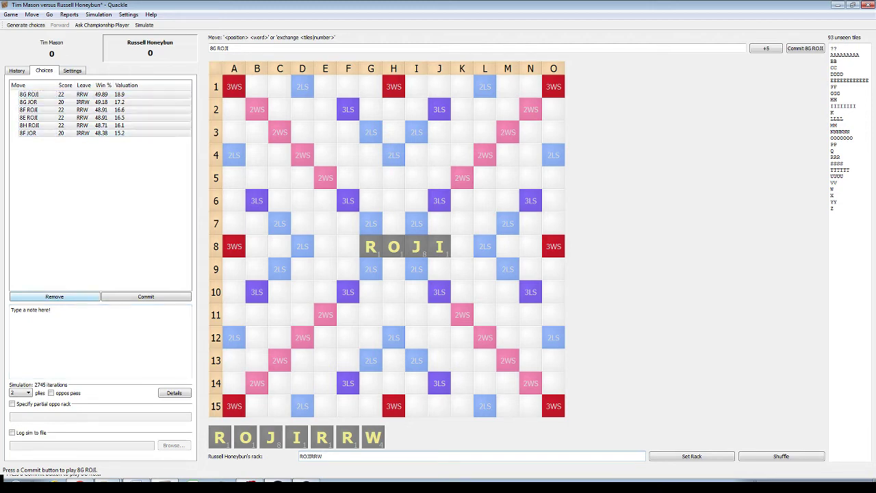
key(Delete)
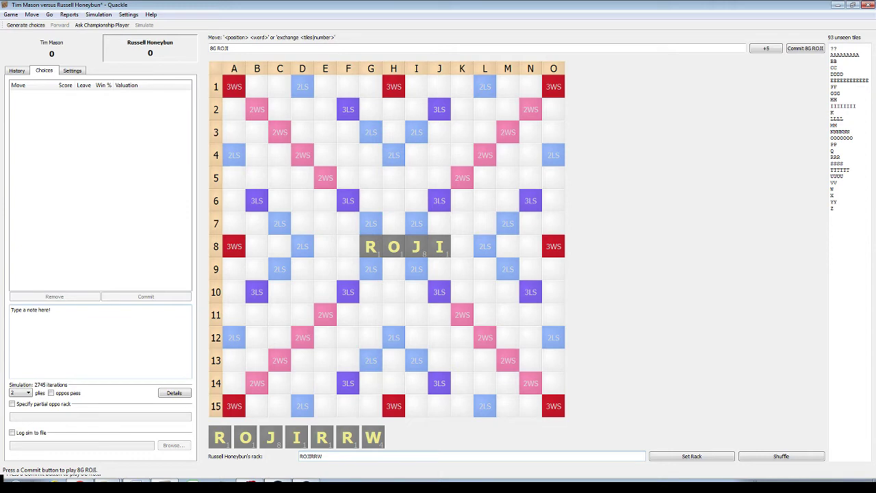
click(11, 404)
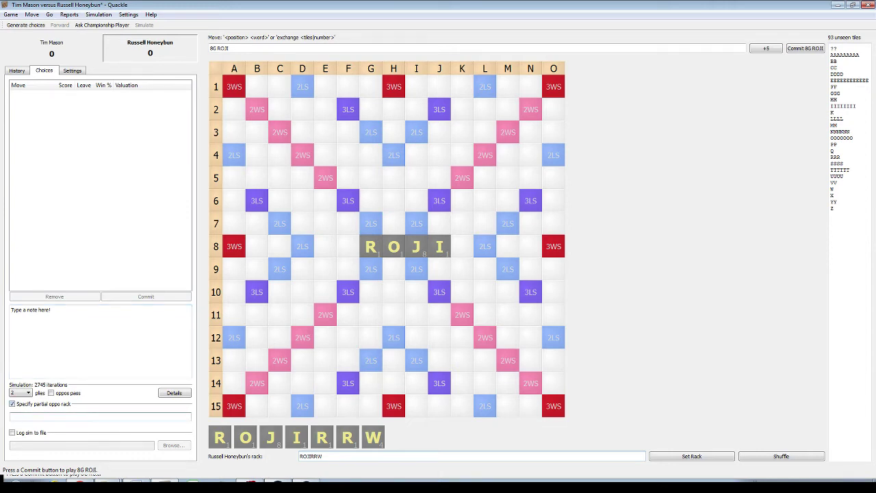
text(louty)
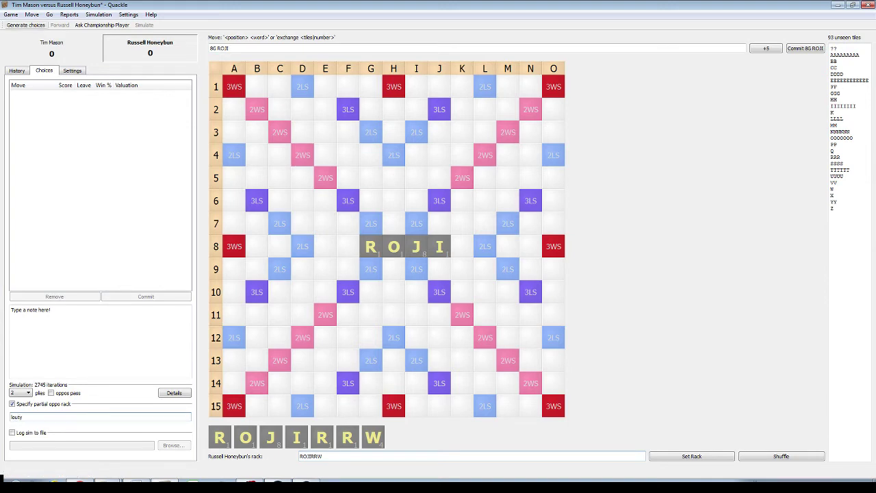
key(ctrl+g)
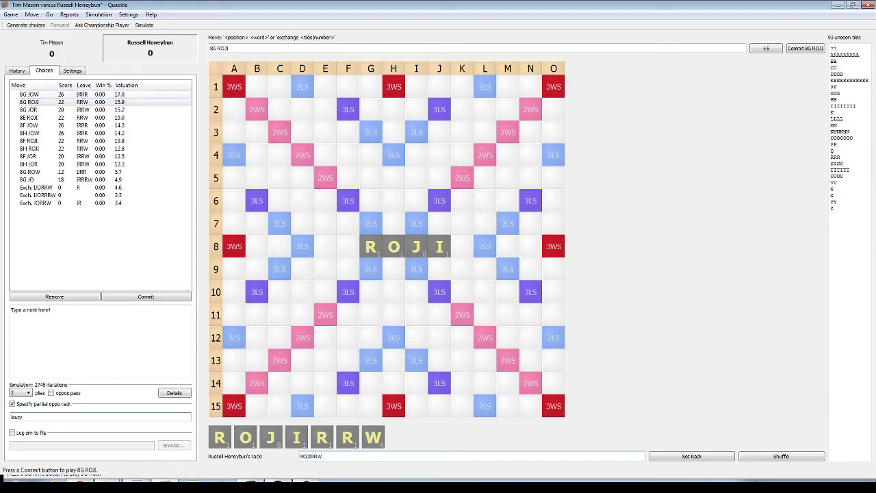
key(ctrl+i)
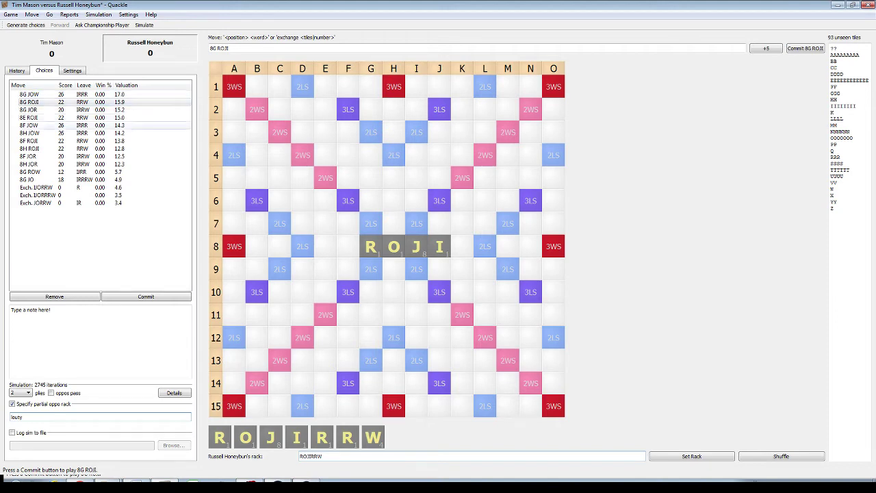
click(144, 25)
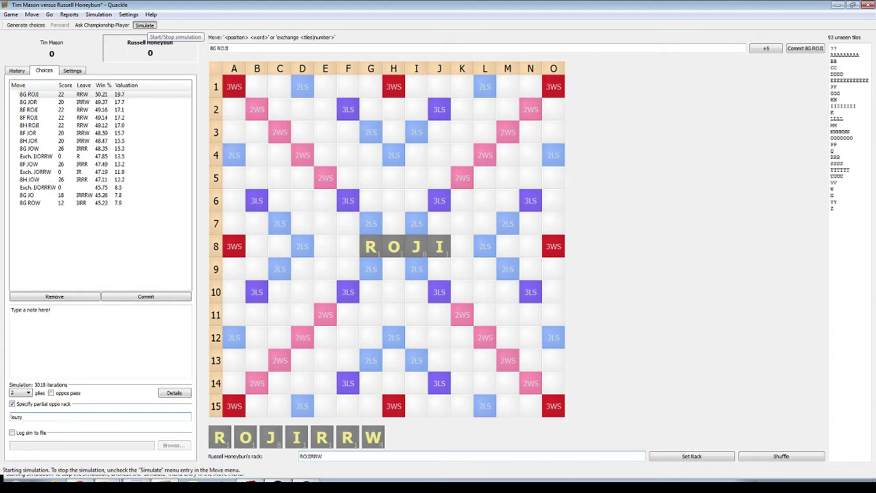
Step: Stop the simulation and clear its previous results
click(144, 25)
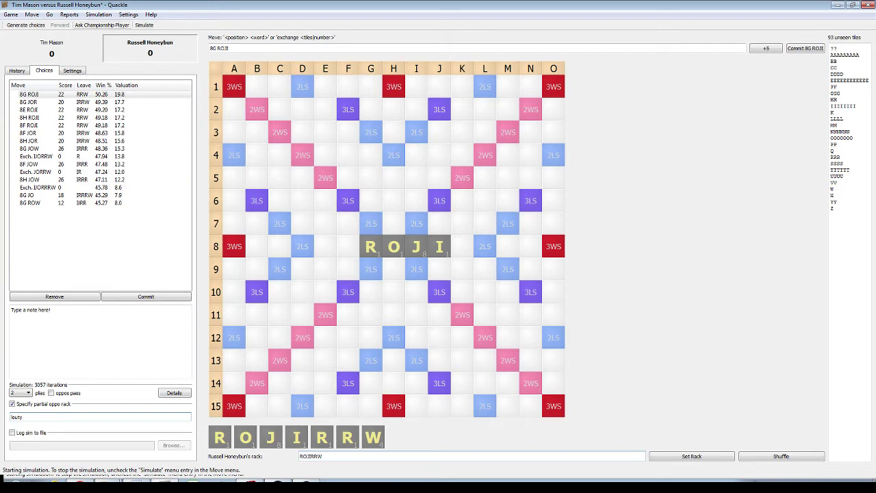
click(98, 14)
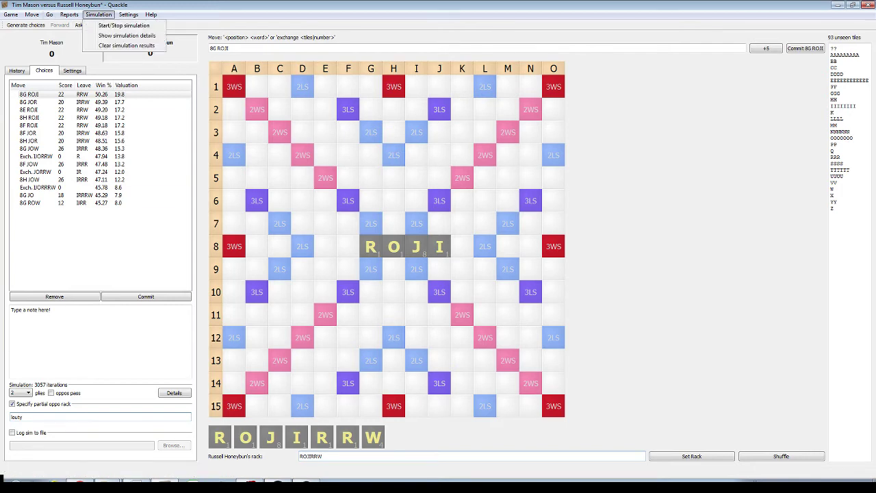
click(119, 48)
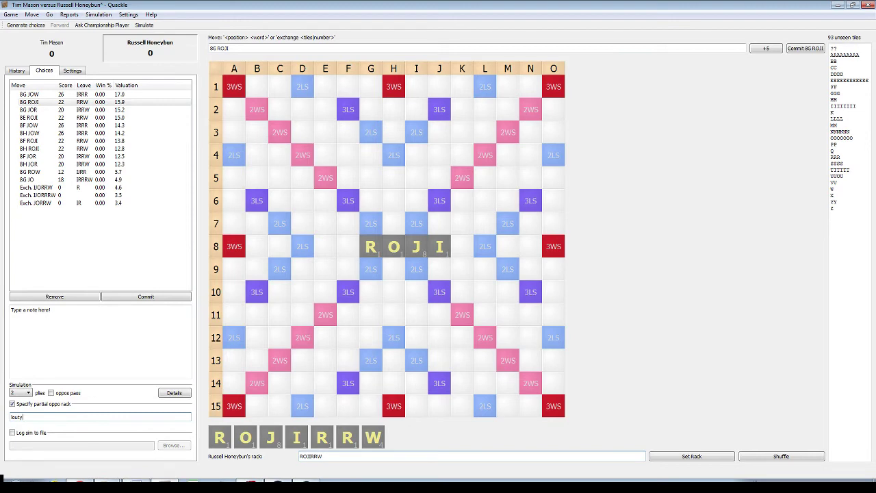
Step: Restart the simulation and show its details with the opponent's next-turn averages
click(144, 25)
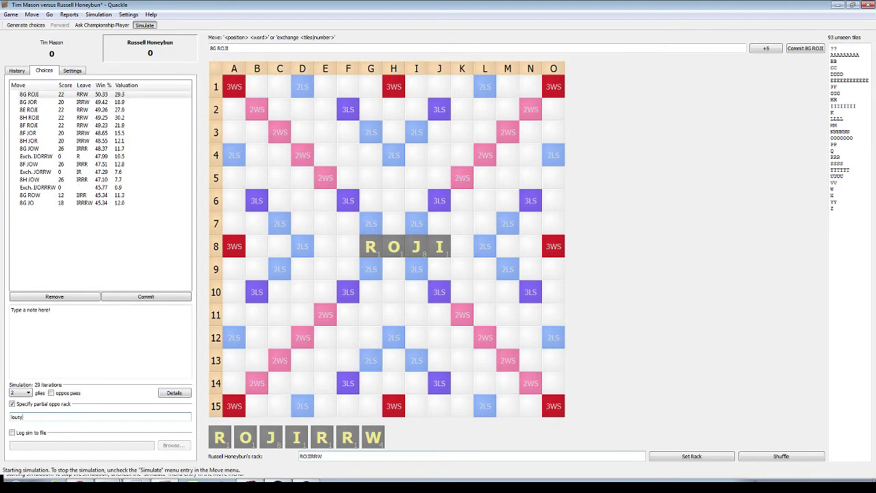
click(98, 14)
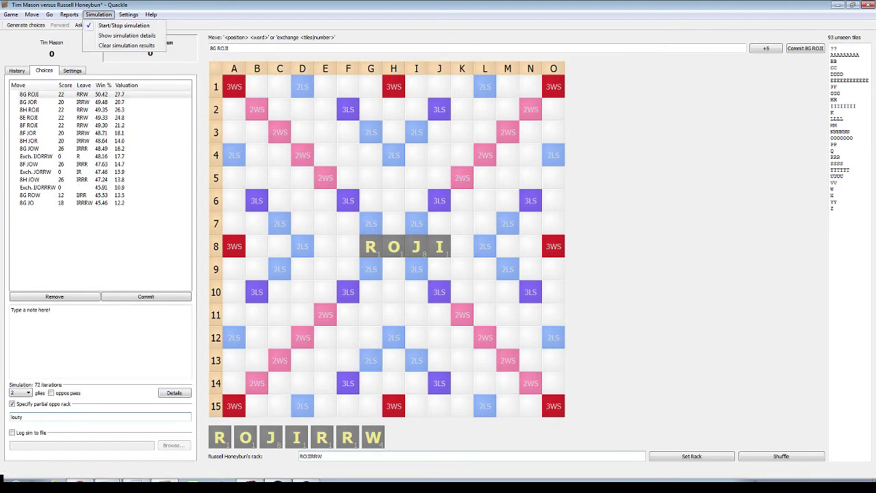
click(126, 35)
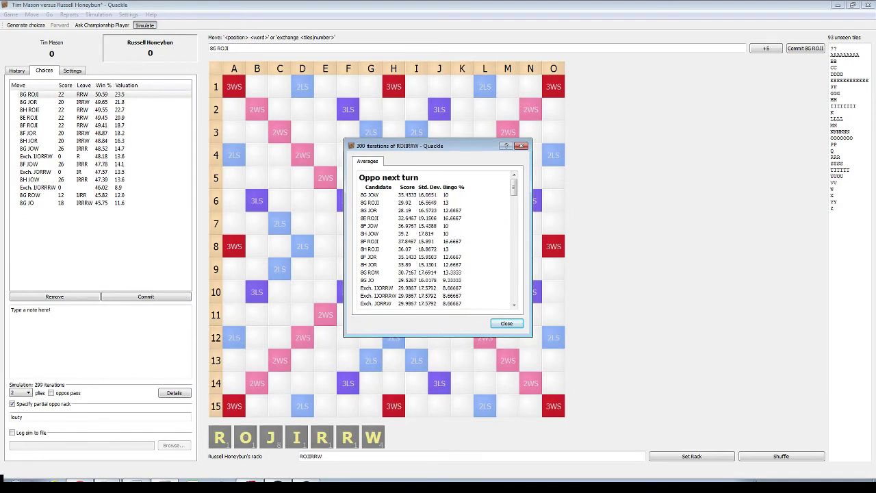
Step: Stop the simulation at 308 iterations, review 8G JOW's standard deviation and bingo percentage, then close the details
key(ctrl+l)
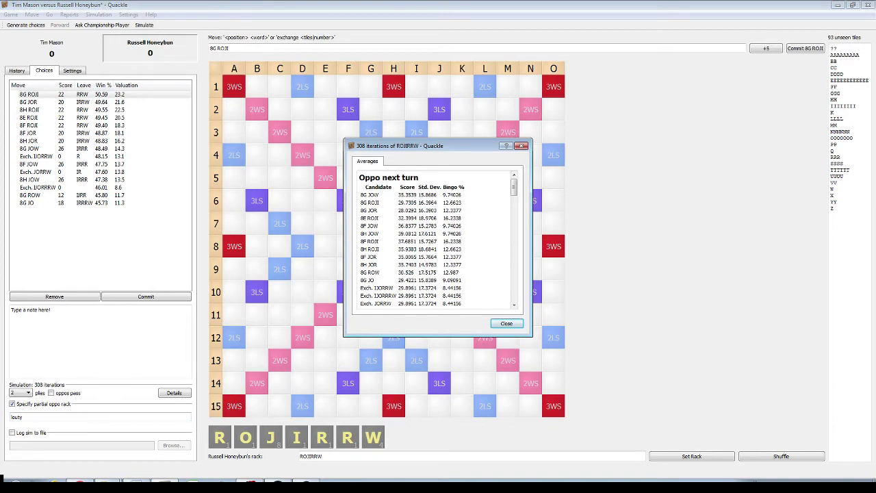
drag(411, 146, 548, 123)
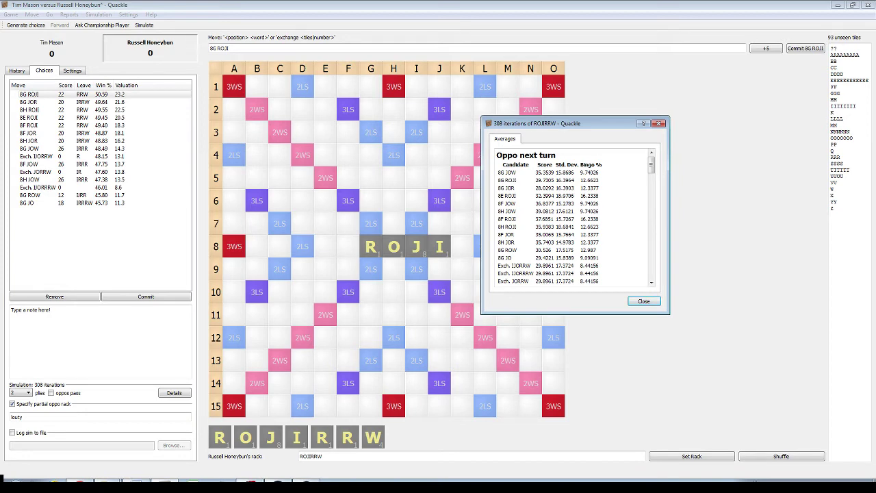
drag(563, 173, 572, 173)
click(567, 172)
drag(591, 173, 600, 173)
click(659, 123)
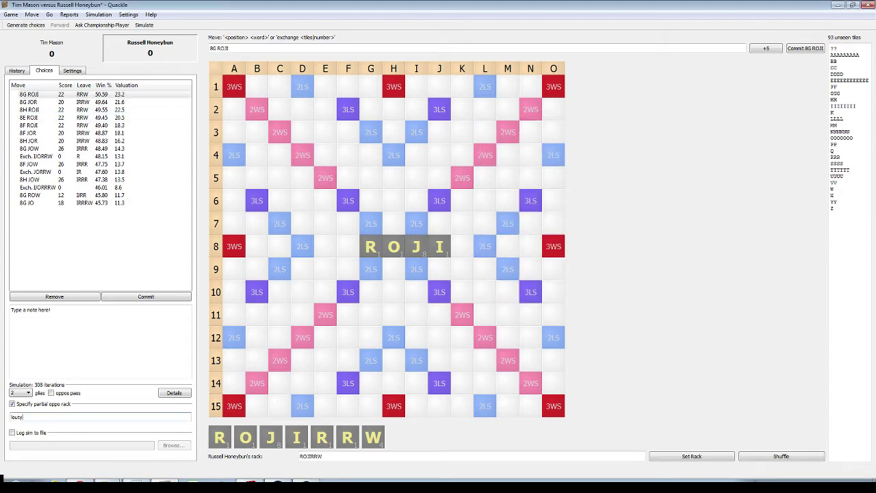
Step: Resume simulating and delete the weaker candidates from 8H JOR down to 8G JO
click(144, 24)
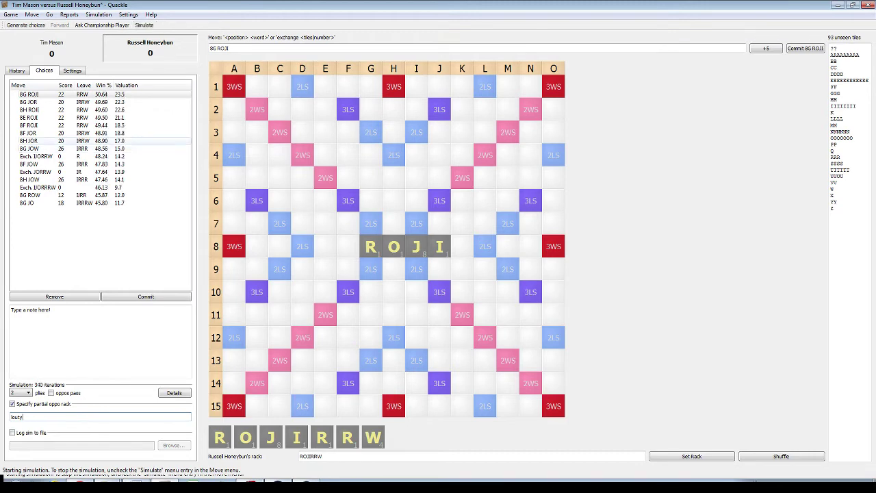
click(41, 132)
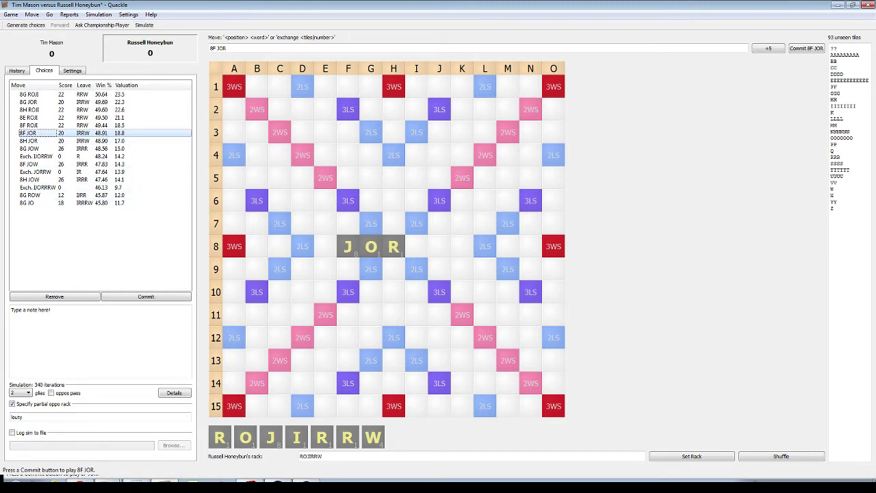
shift+click(28, 202)
click(28, 140)
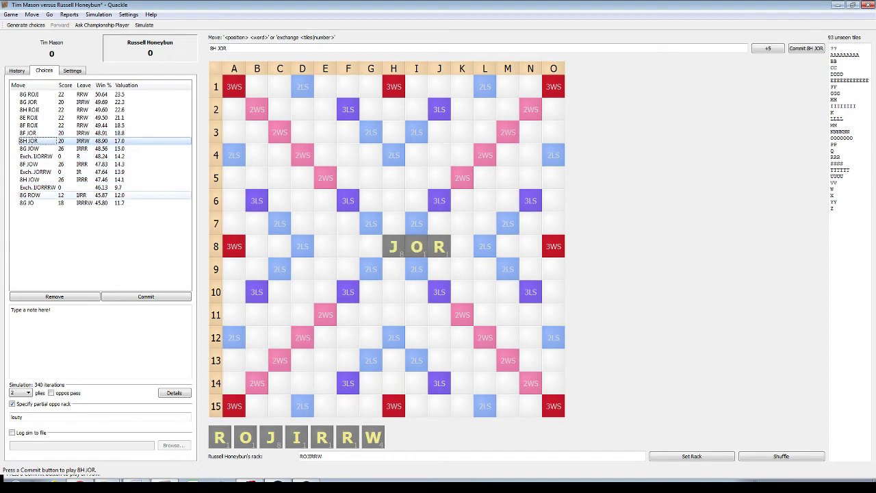
shift+click(27, 203)
key(Delete)
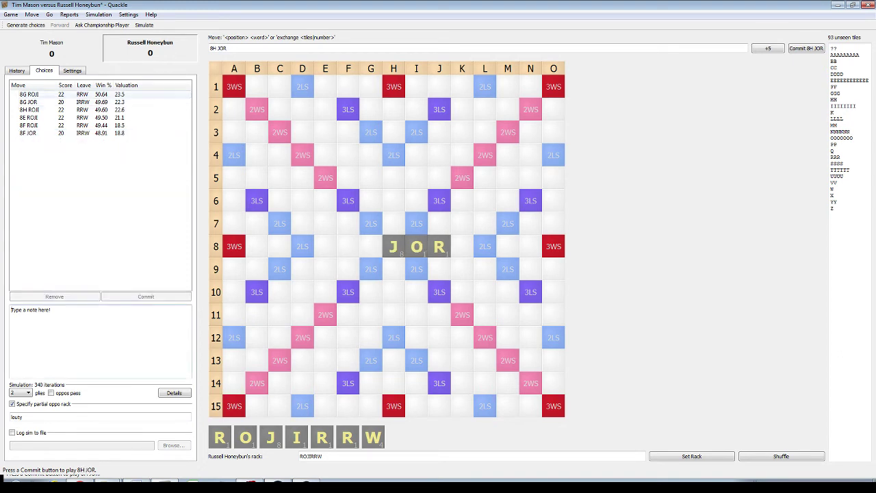
Step: Compare 8G, 8H and 8E ROJI on the board, then stop the simulation at 1759 iterations
click(28, 93)
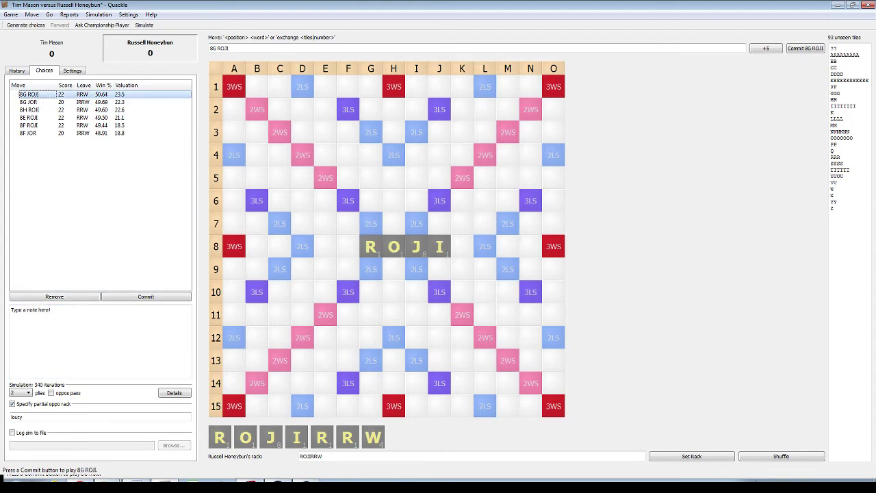
key(shift+Down)
key(shift+Down)
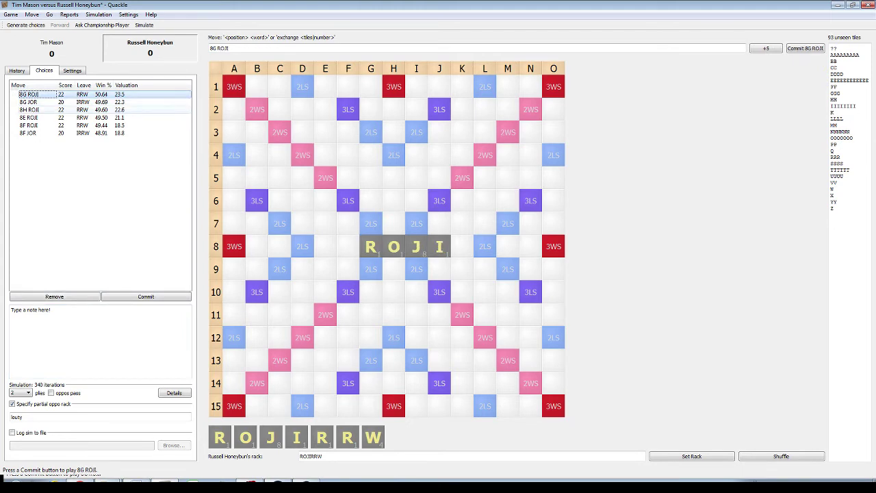
click(29, 110)
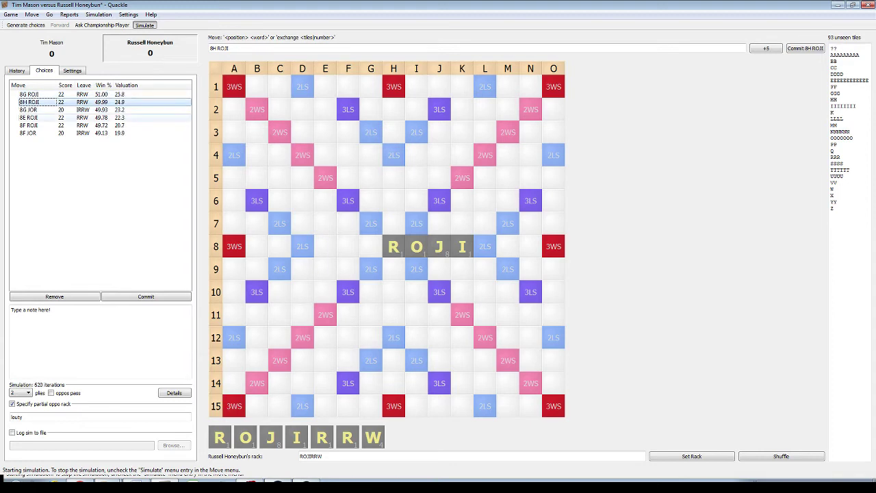
click(29, 117)
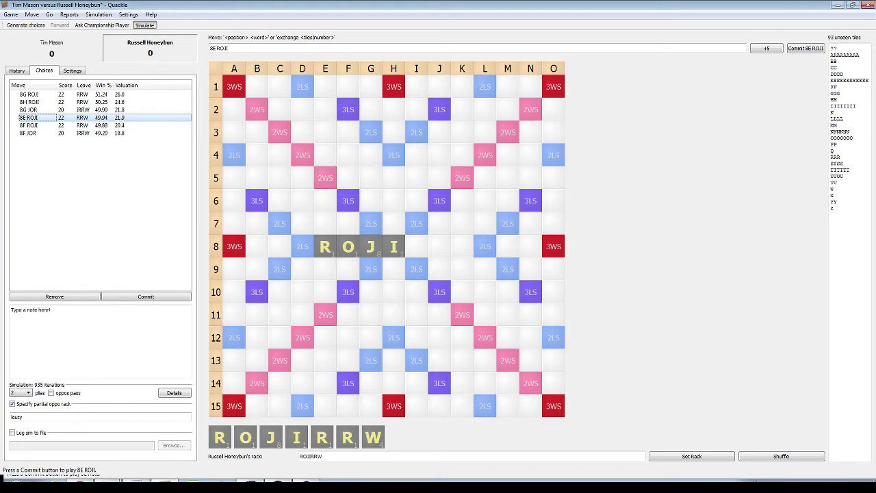
click(29, 93)
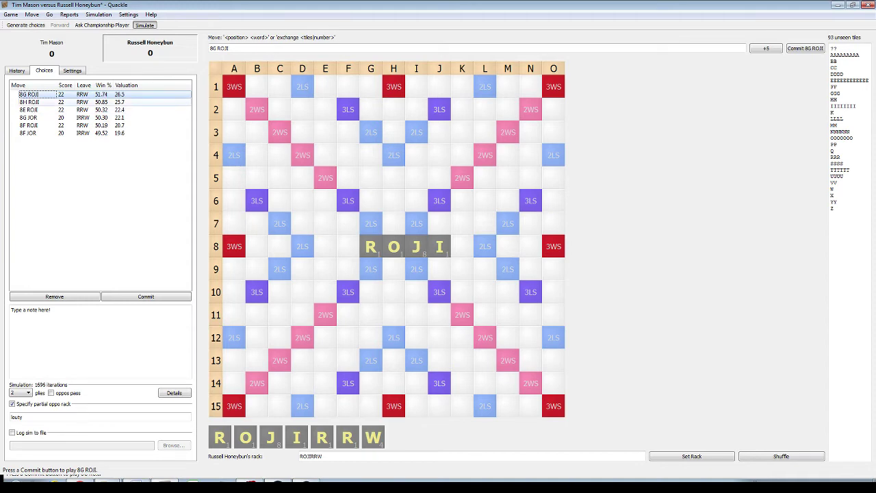
click(144, 24)
click(29, 102)
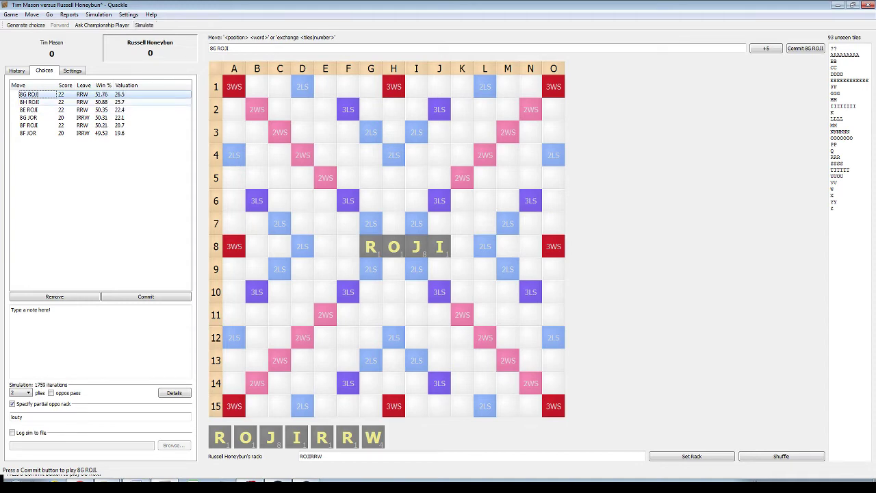